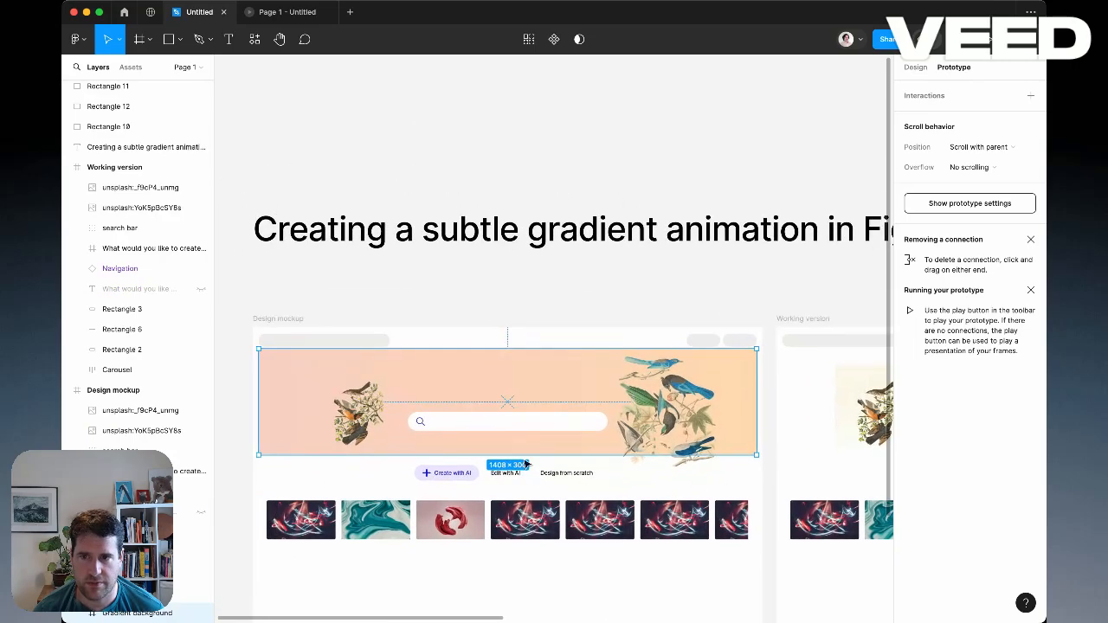
# Draw a 1400 × 290 rectangle across the header area of the Working version frame and send it to the back
pyautogui.click(386, 307)
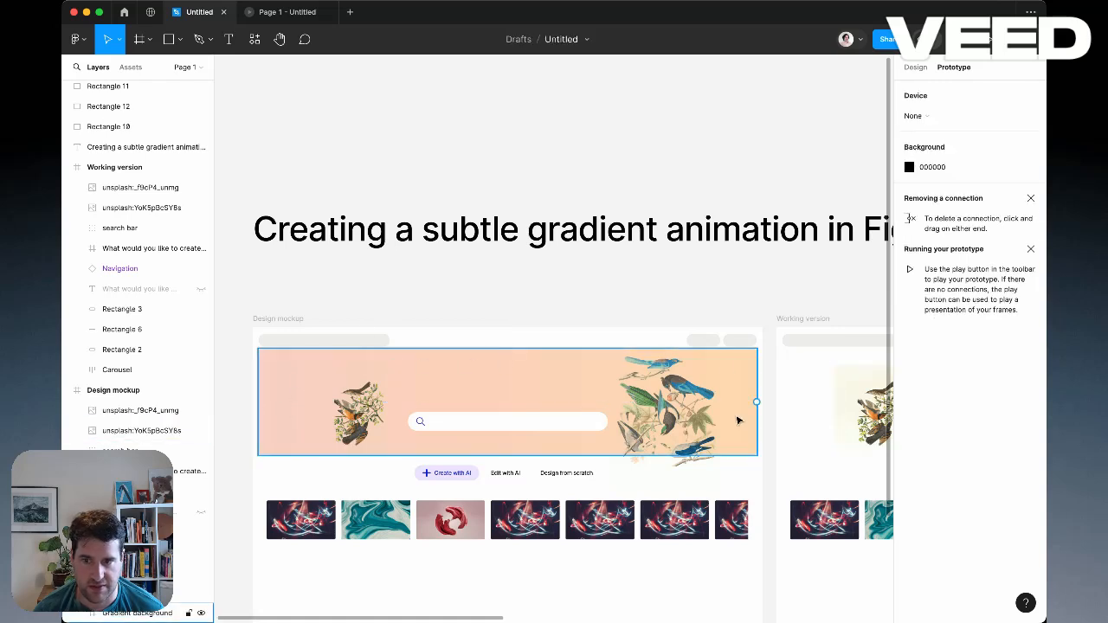
pyautogui.moveTo(669, 457); pyautogui.dragTo(249, 411)
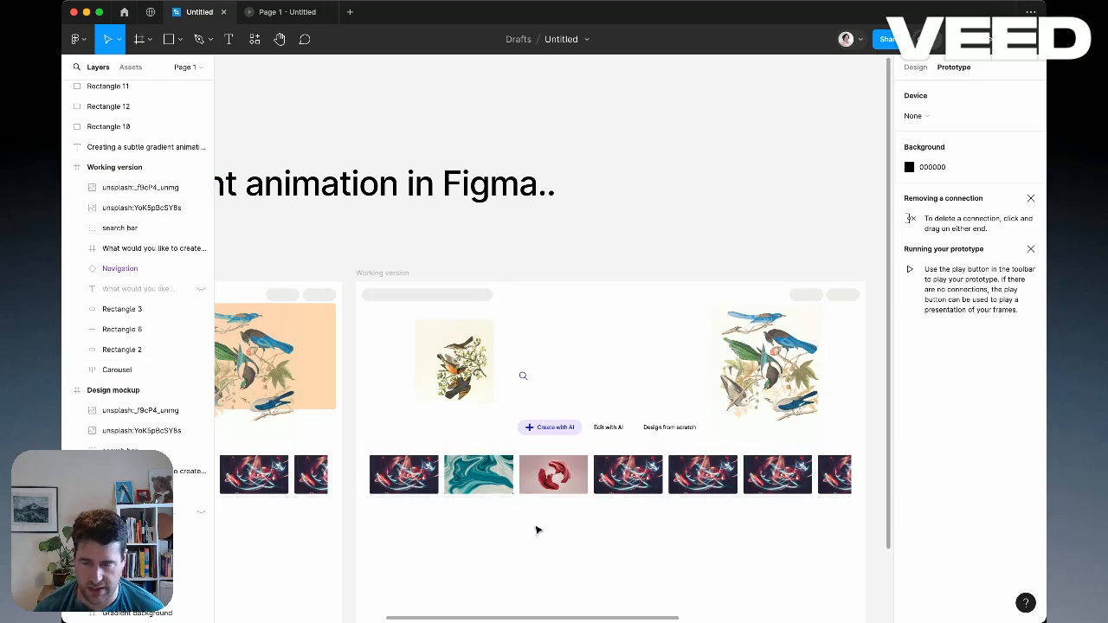
pyautogui.press('r')
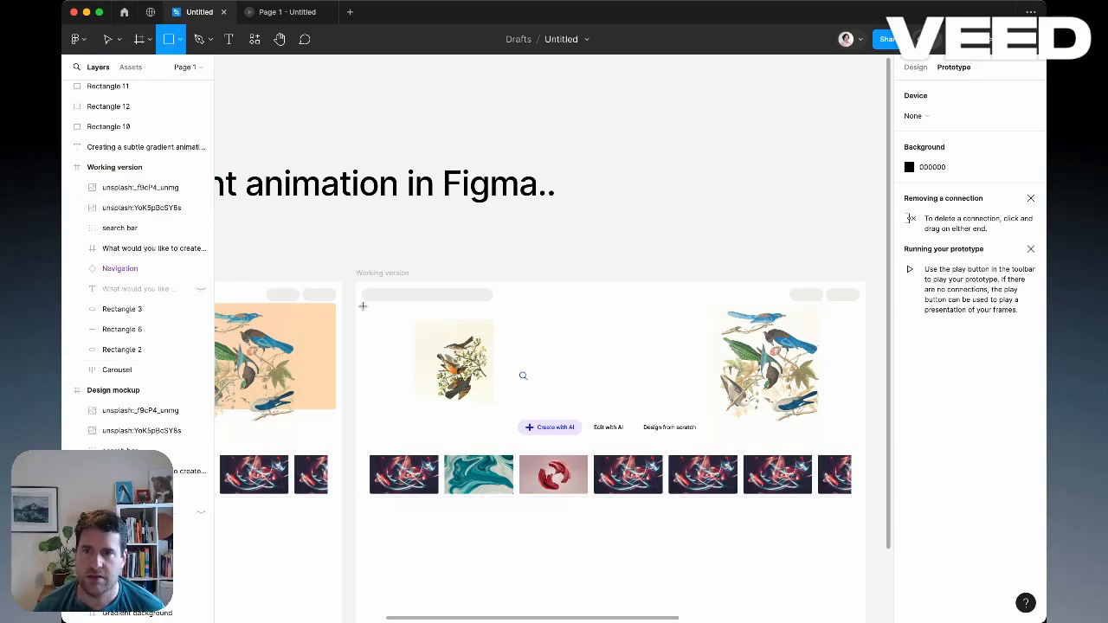
pyautogui.moveTo(363, 306); pyautogui.dragTo(859, 409)
pyautogui.moveTo(362, 331); pyautogui.dragTo(363, 329)
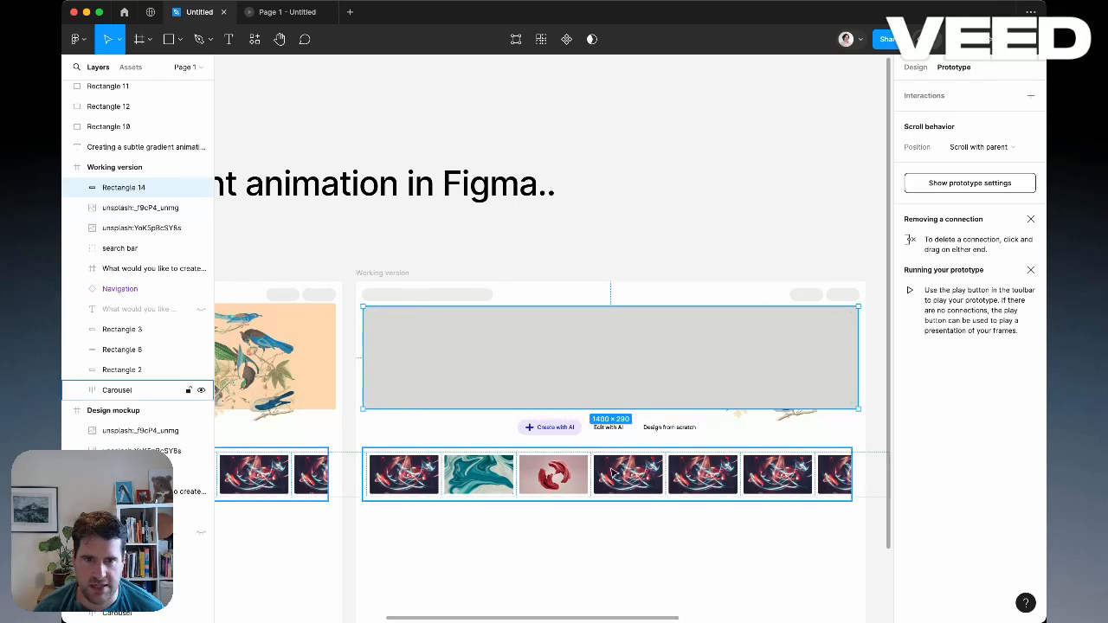
pyautogui.rightClick(571, 337)
pyautogui.click(595, 326)
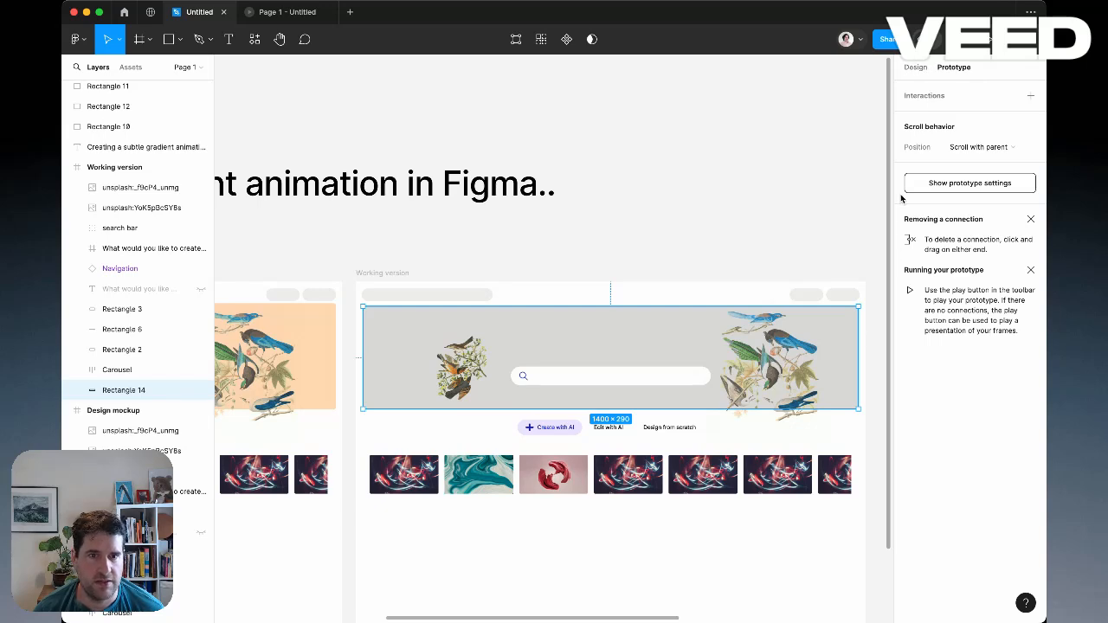
# Move the grey rectangle out of the Working version frame onto the empty canvas above the colour swatches
pyautogui.click(915, 68)
pyautogui.hscroll(5, 666, 173)
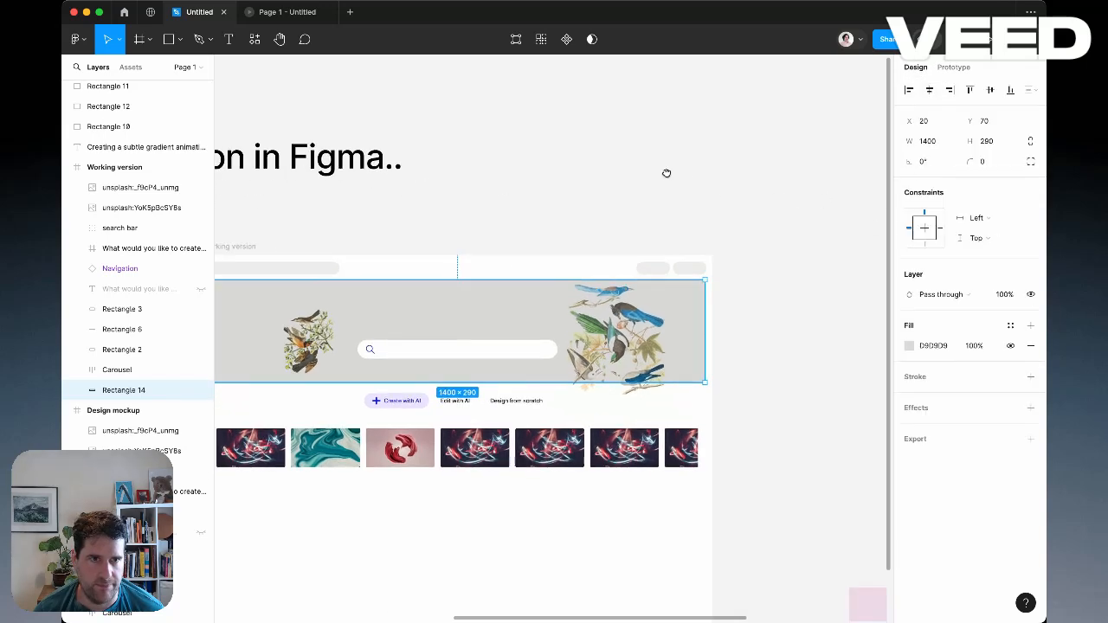
pyautogui.moveTo(390, 287); pyautogui.dragTo(676, 285)
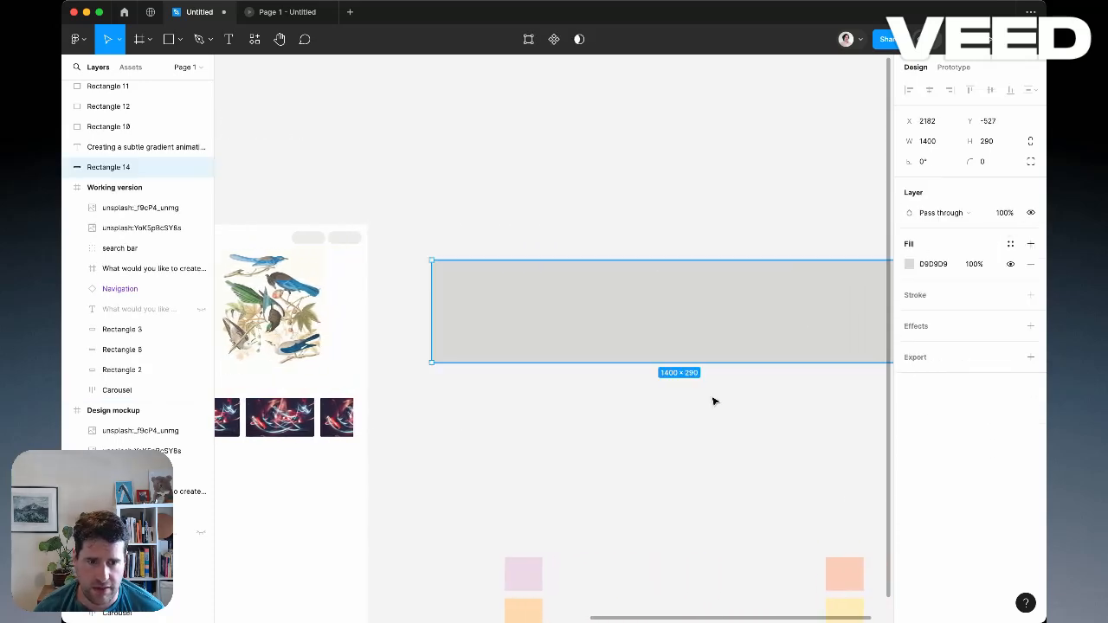
pyautogui.moveTo(782, 450); pyautogui.dragTo(729, 445)
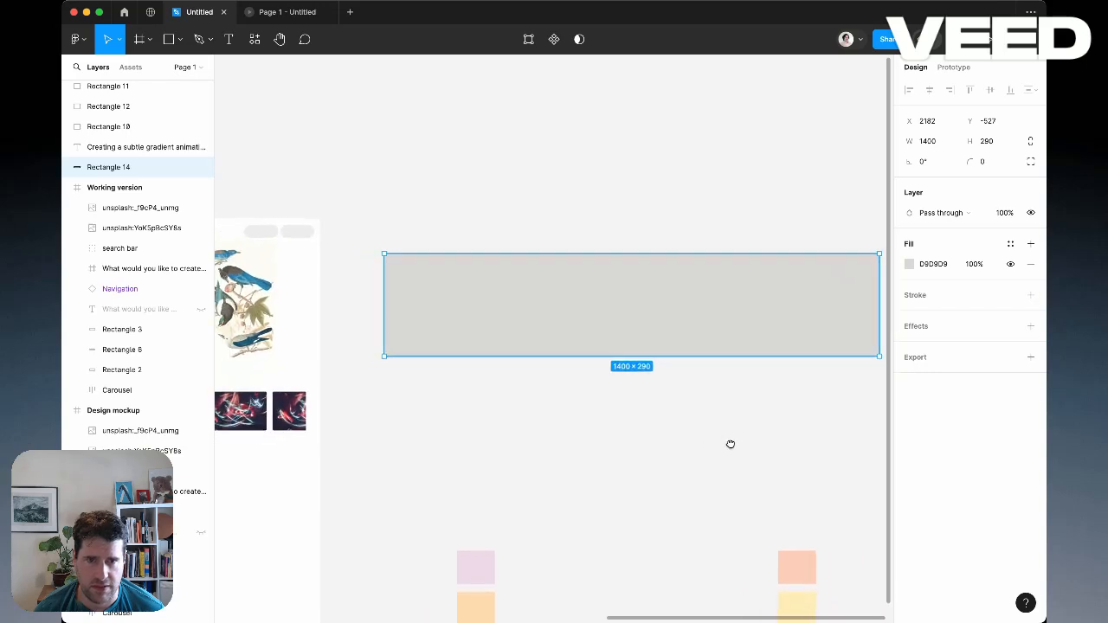
# Turn the grey rectangle into a component and name it "Gradient background"
pyautogui.click(554, 39)
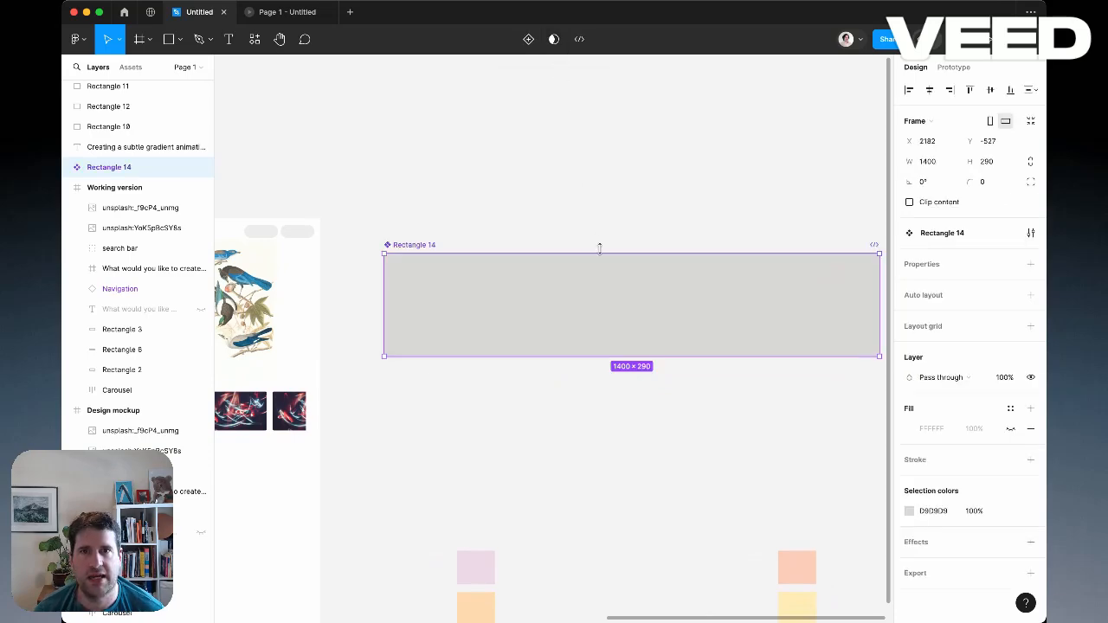
pyautogui.doubleClick(404, 245)
pyautogui.write('GRadien')
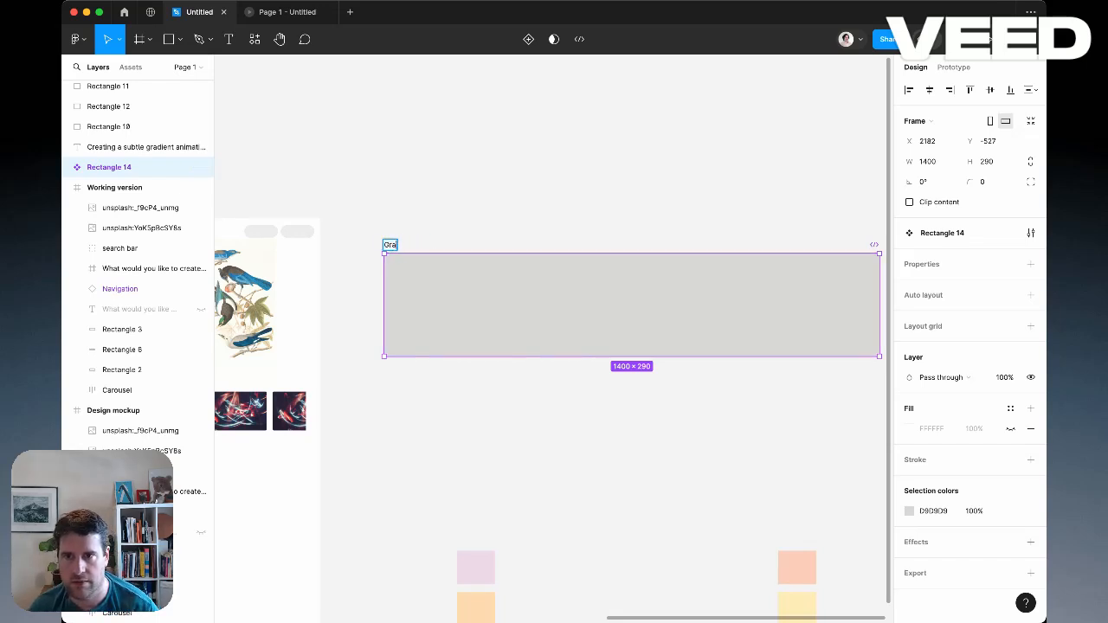
pyautogui.write('ient background')
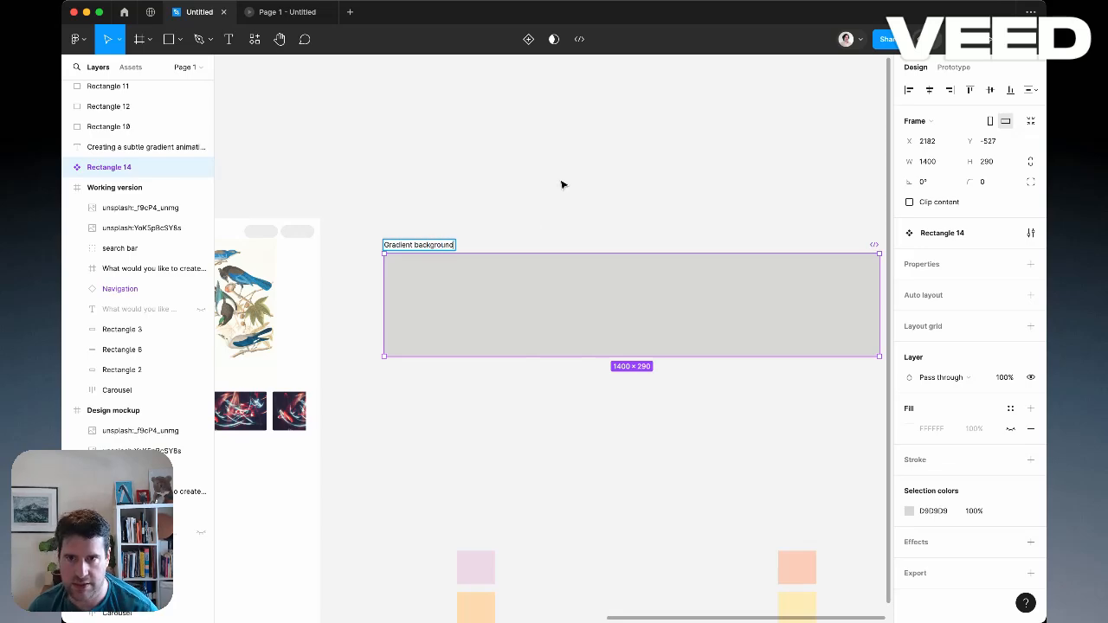
pyautogui.click(564, 184)
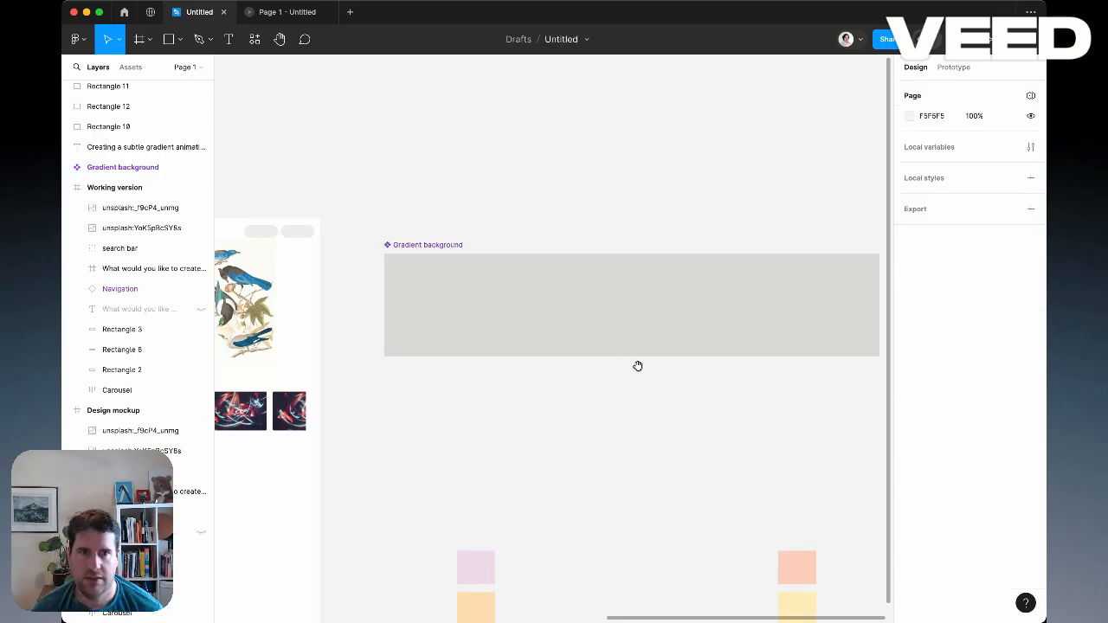
# Shift the Gradient background component slightly to about X 2198, Y -547 and set its corner radius to 8
pyautogui.moveTo(638, 366); pyautogui.dragTo(593, 296)
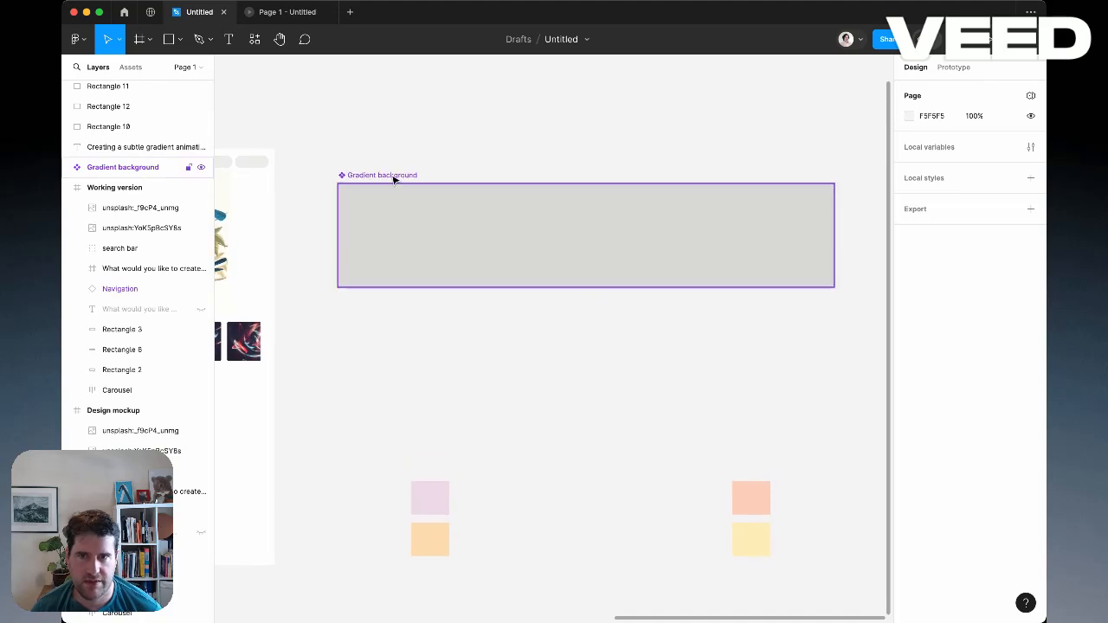
pyautogui.moveTo(394, 178); pyautogui.dragTo(400, 171)
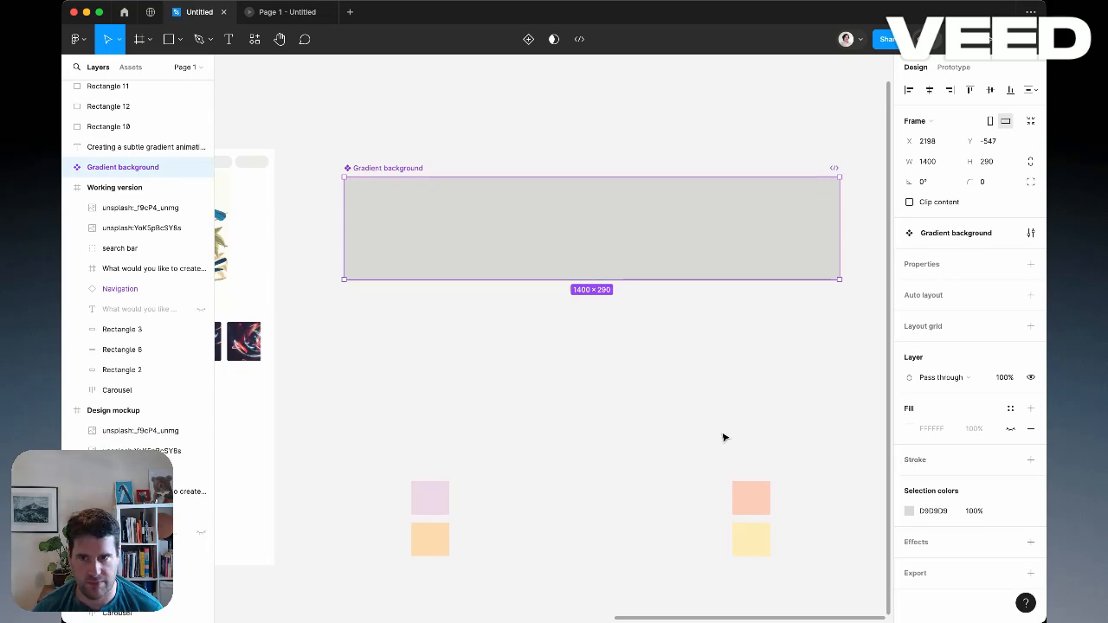
pyautogui.click(70, 167)
pyautogui.click(999, 182)
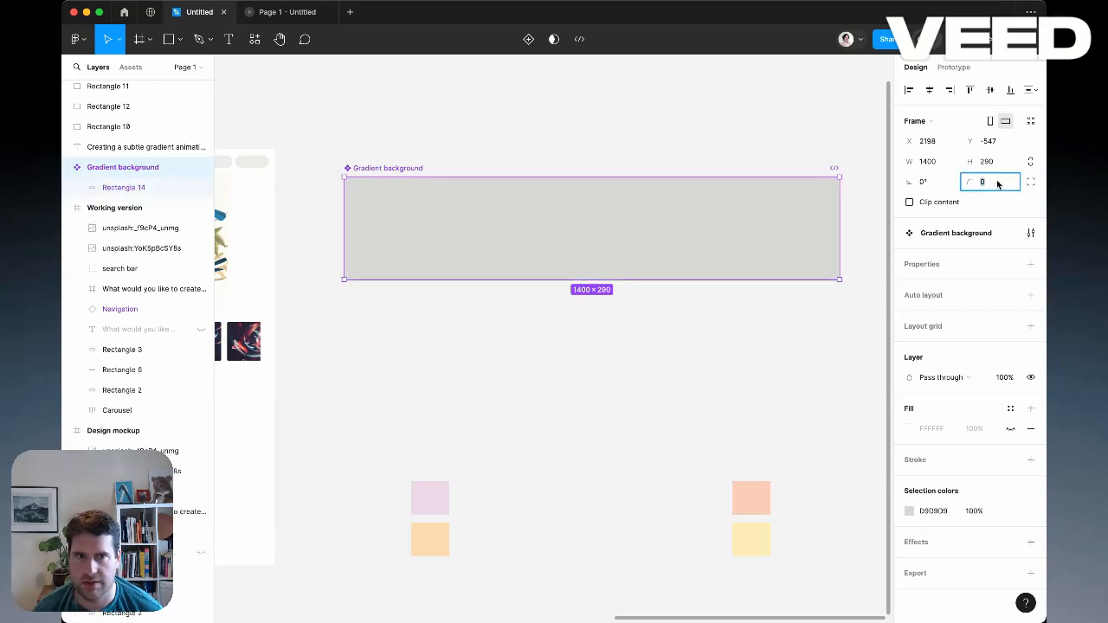
pyautogui.write('8')
pyautogui.press('Return')
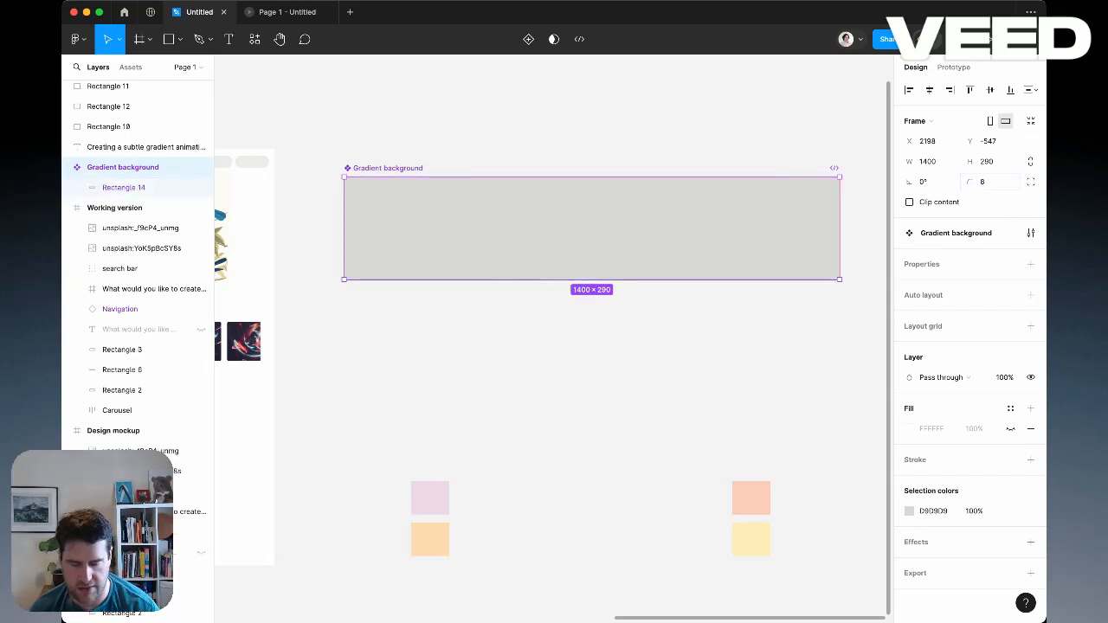
pyautogui.click(700, 130)
pyautogui.click(719, 251)
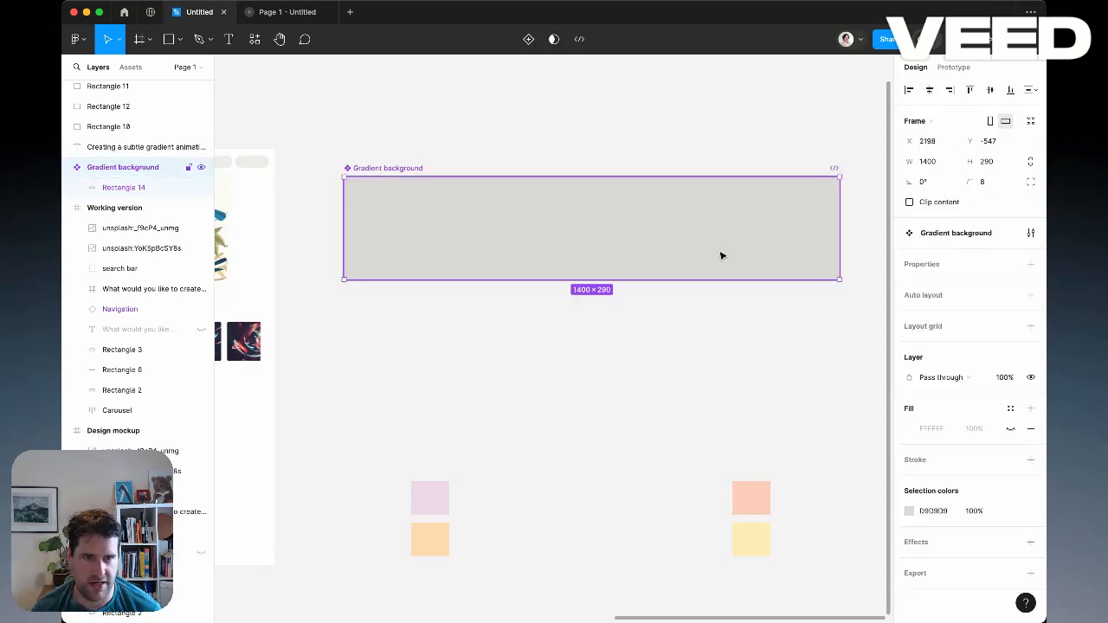
# Set the corner radius of the rectangle inside the Gradient background component to 8
pyautogui.click(141, 188)
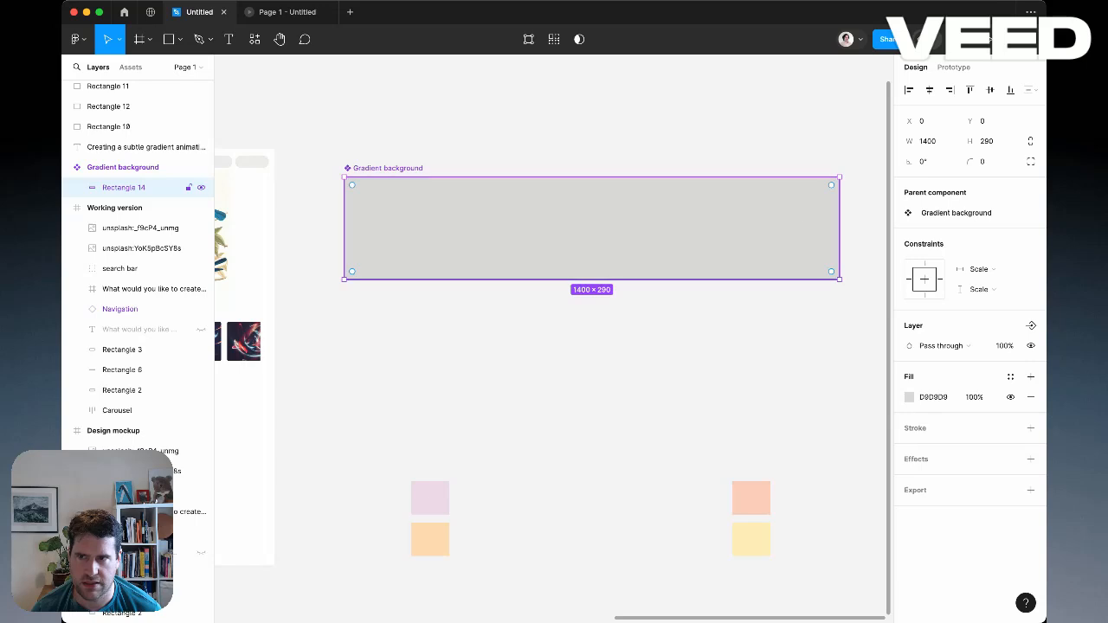
pyautogui.click(990, 164)
pyautogui.press('Return')
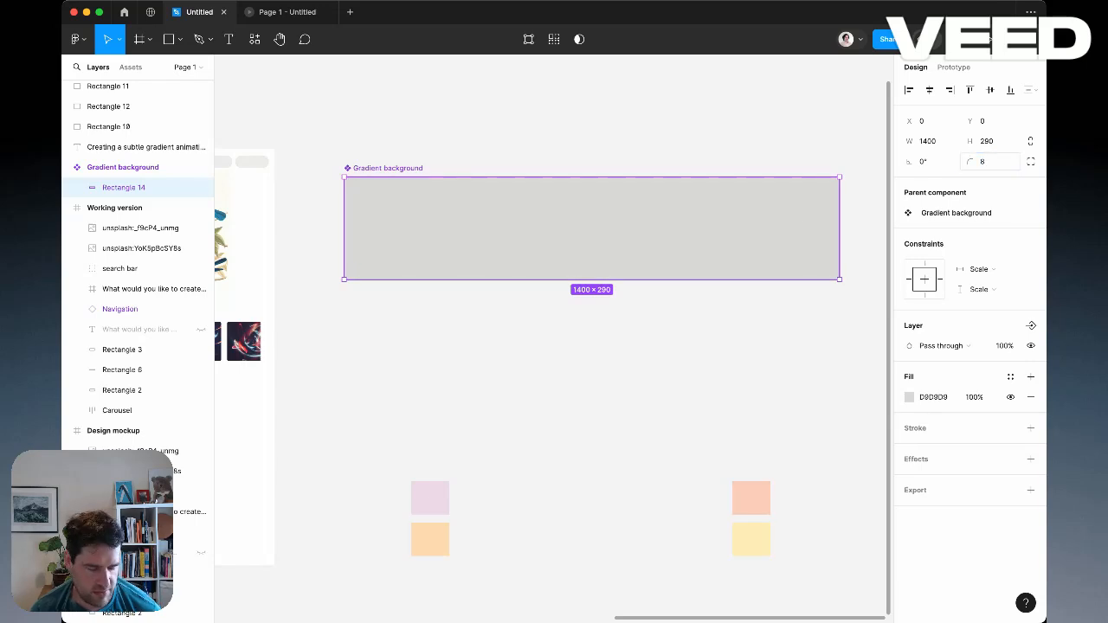
pyautogui.click(745, 354)
pyautogui.click(576, 257)
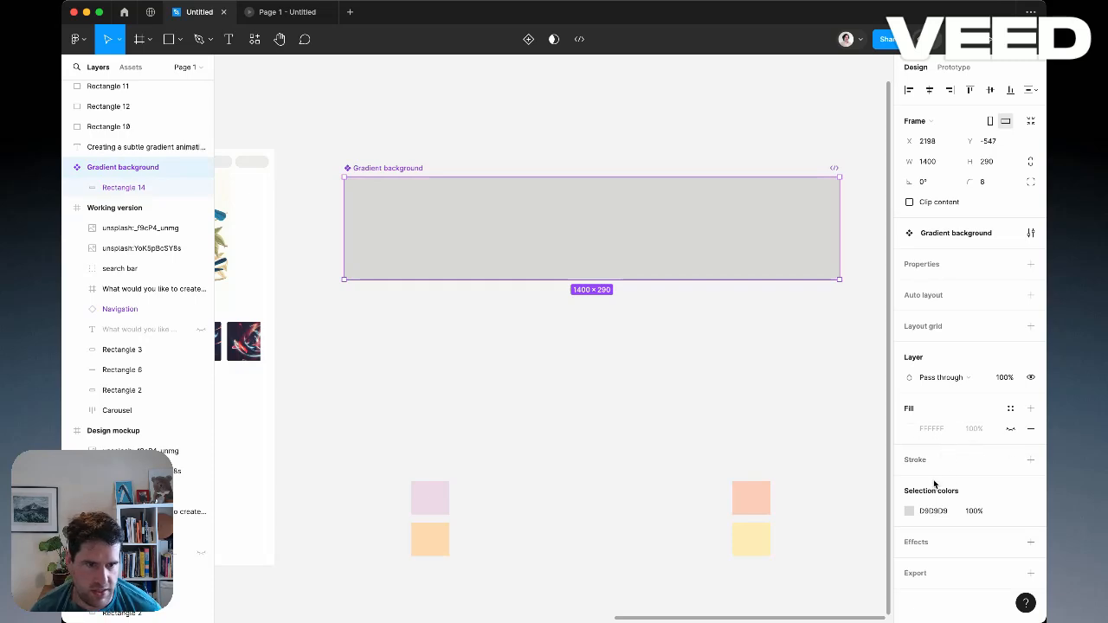
# Change the inner rectangle's fill to a linear gradient and sample the lilac swatch (EEDBE9) for its 0% stop
pyautogui.click(100, 186)
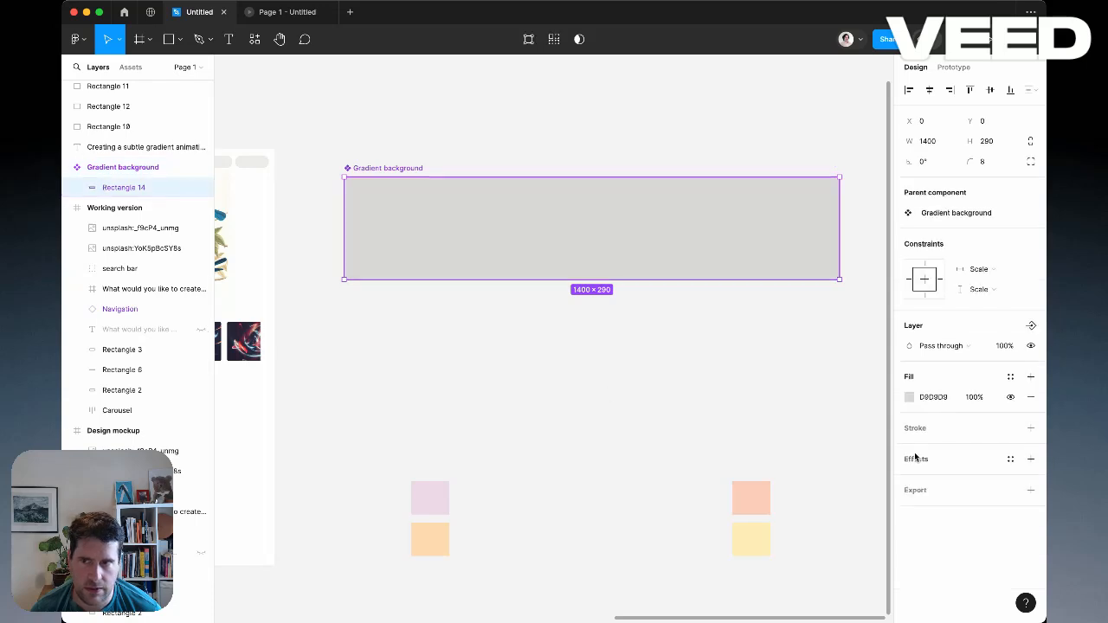
pyautogui.click(910, 397)
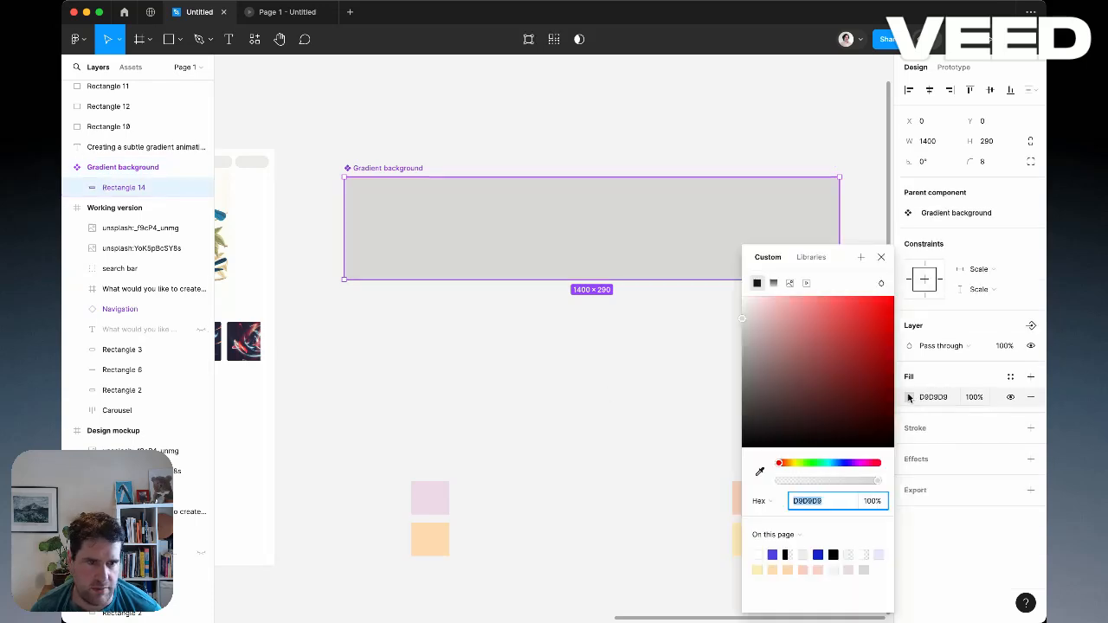
pyautogui.click(774, 284)
pyautogui.click(793, 402)
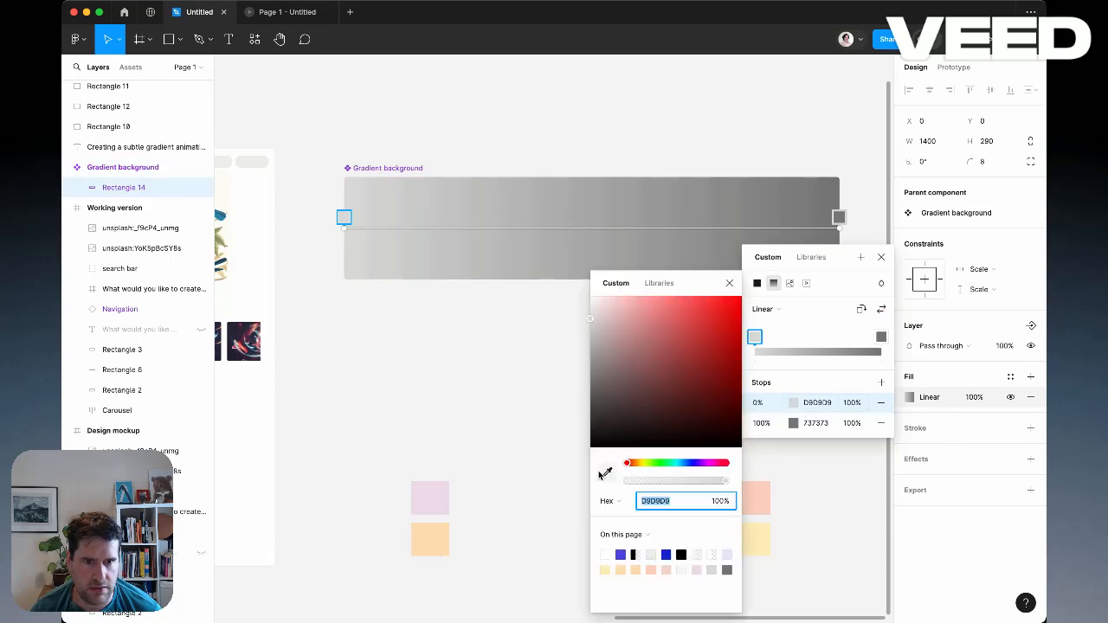
pyautogui.click(607, 472)
pyautogui.click(437, 493)
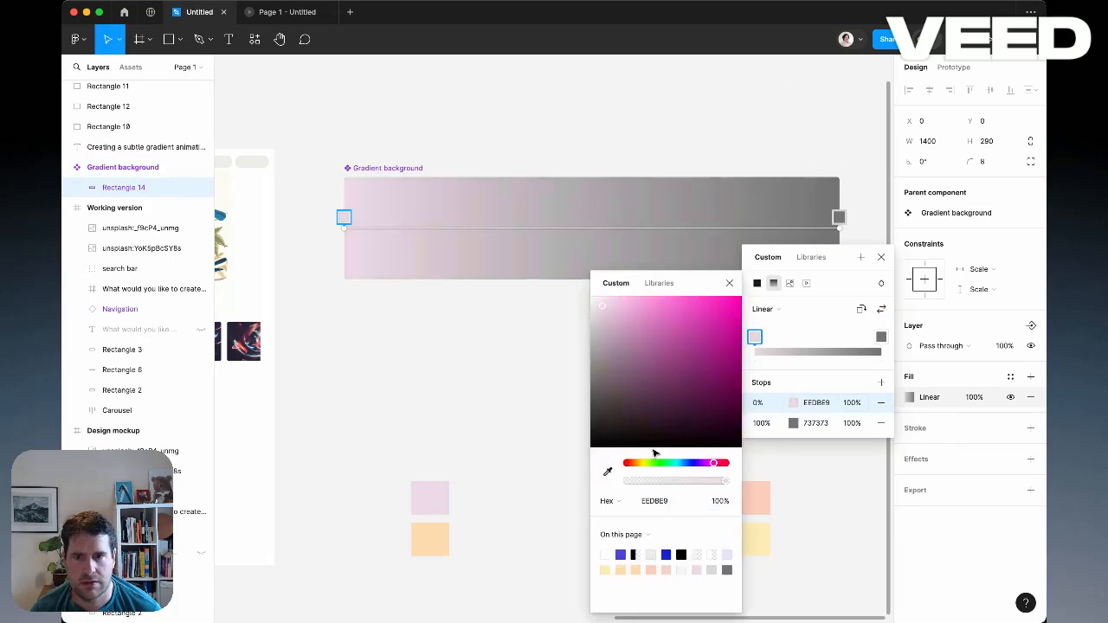
# Sample the peach swatch for the gradient's 100% stop and close the fill settings
pyautogui.click(881, 339)
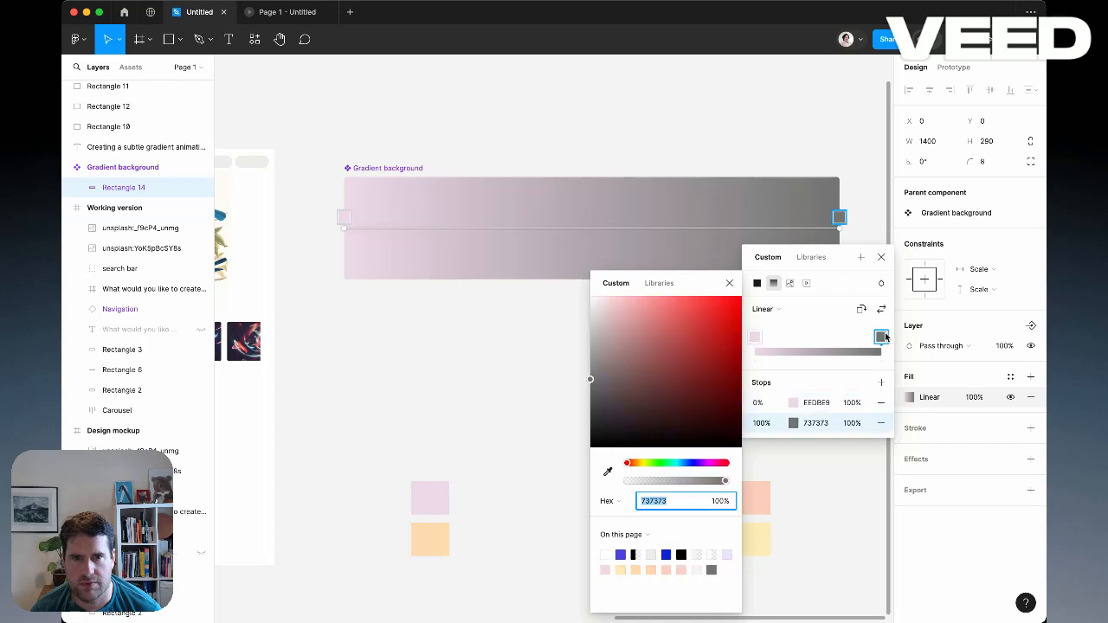
pyautogui.click(607, 472)
pyautogui.click(762, 489)
pyautogui.press('Escape')
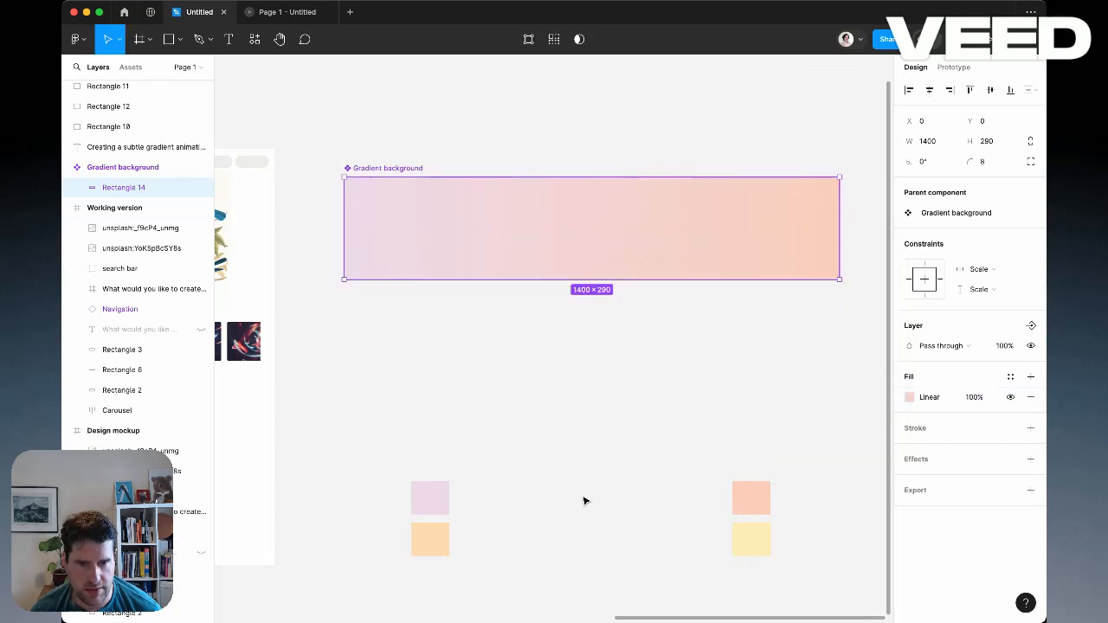
# Add a variant property to the Gradient background component and create a second variant
pyautogui.moveTo(584, 499)
pyautogui.mouseDown()
pyautogui.moveTo(566, 493)
pyautogui.moveTo(594, 494)
pyautogui.mouseUp()
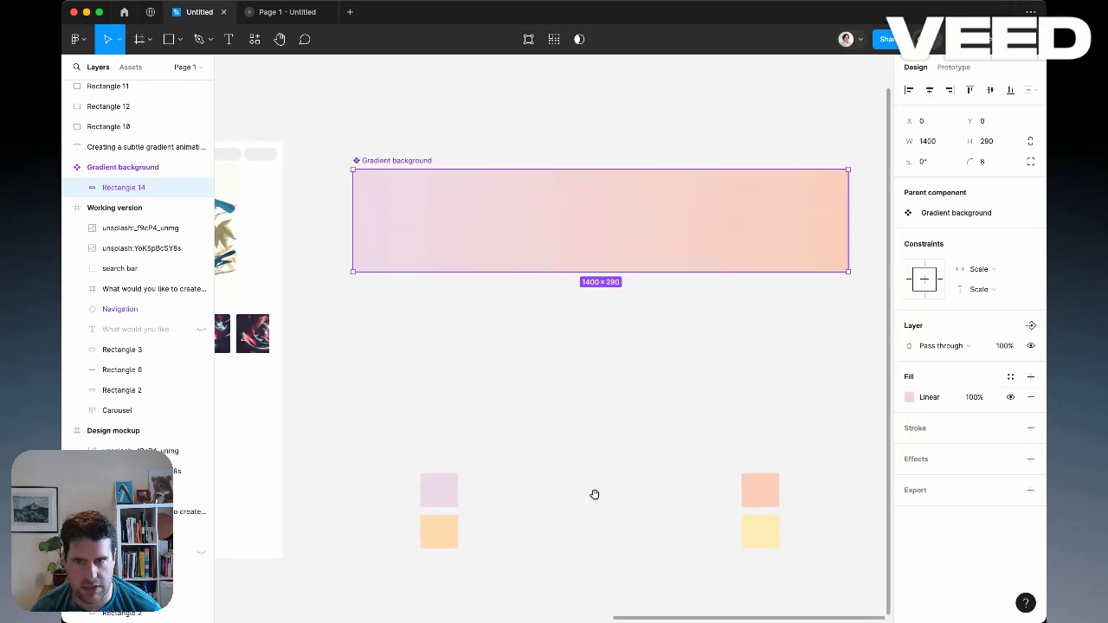
pyautogui.click(389, 160)
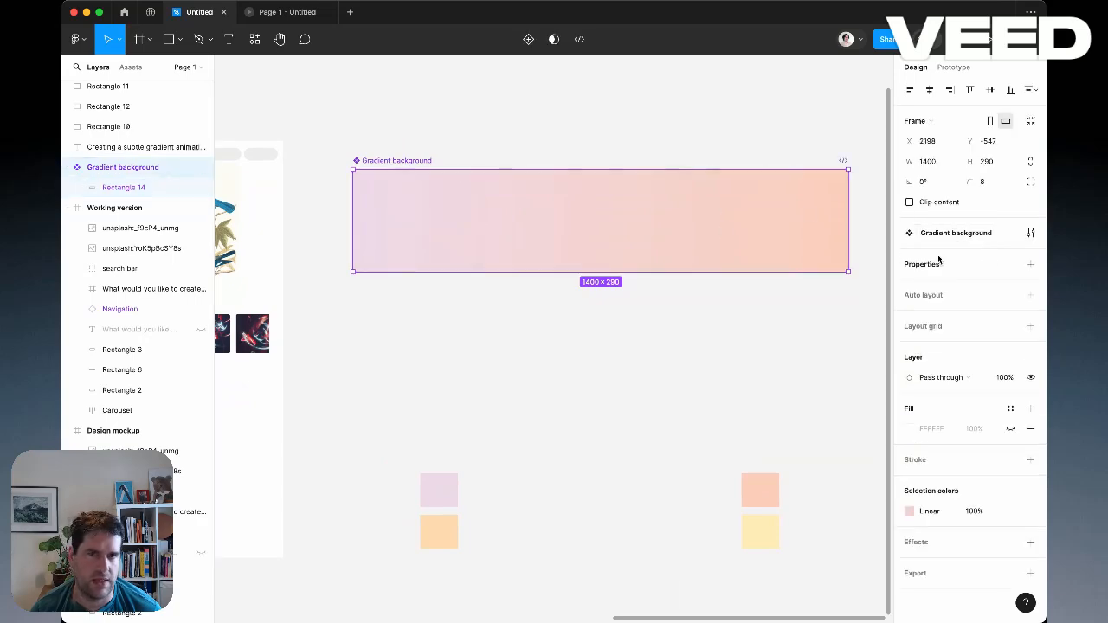
pyautogui.click(1030, 264)
pyautogui.click(979, 305)
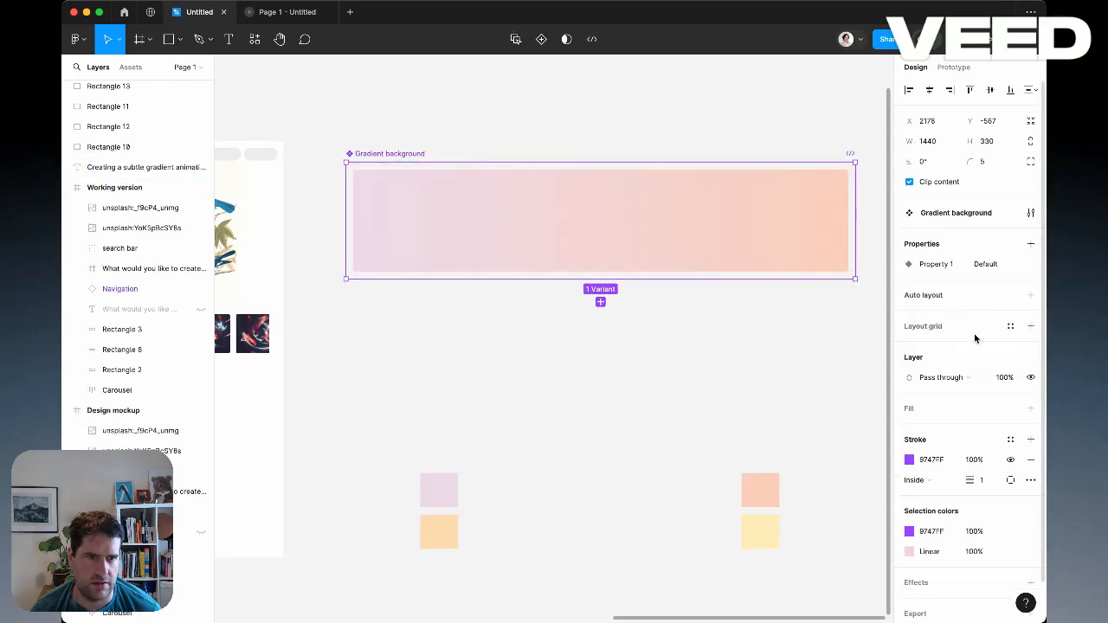
pyautogui.click(600, 301)
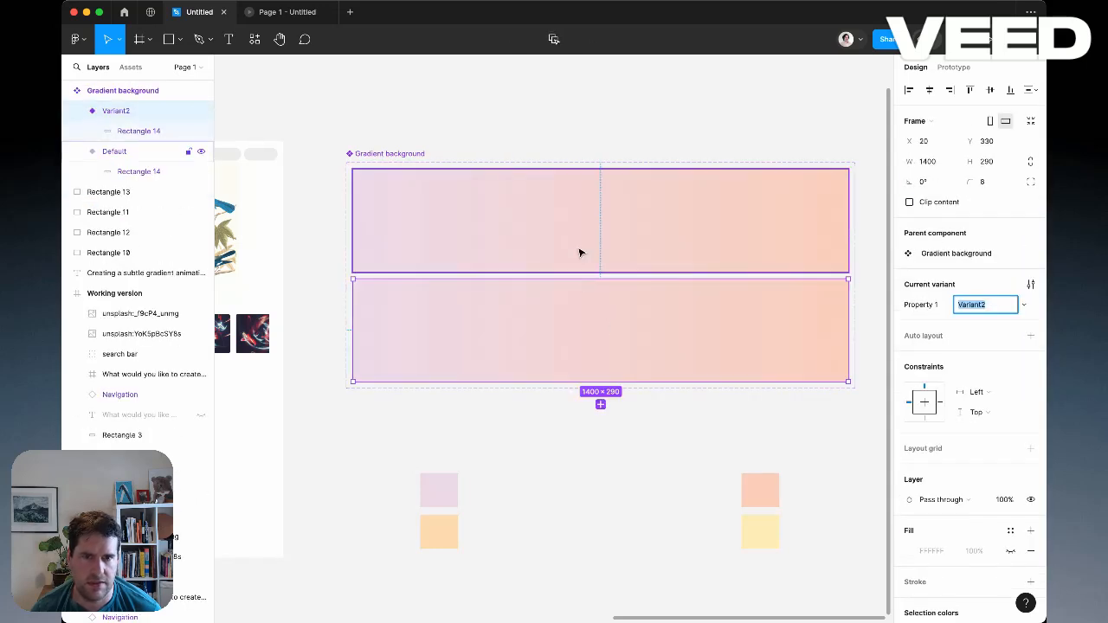
# Move the second variant down to about Y 389 to widen the gap below the Default variant
pyautogui.click(419, 154)
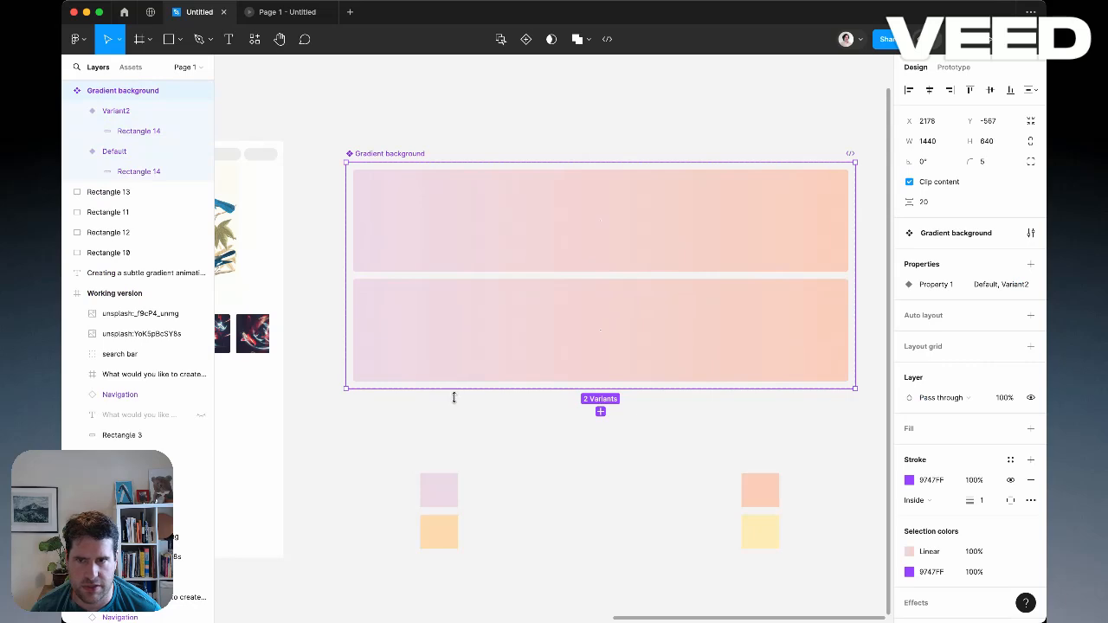
pyautogui.click(493, 343)
pyautogui.moveTo(492, 344); pyautogui.dragTo(491, 365)
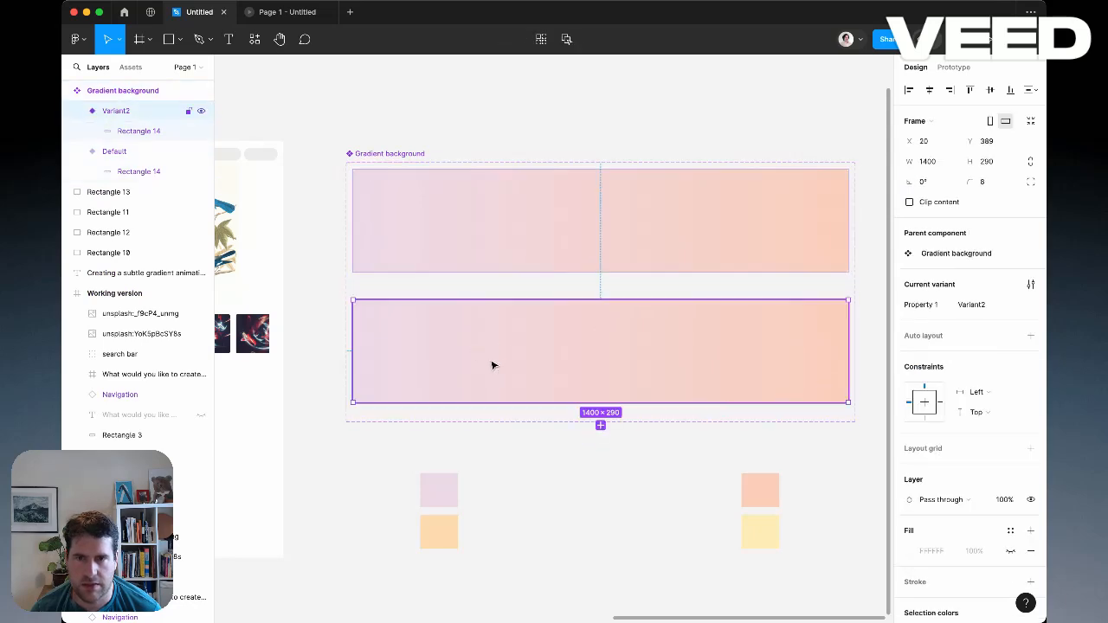
pyautogui.click(569, 240)
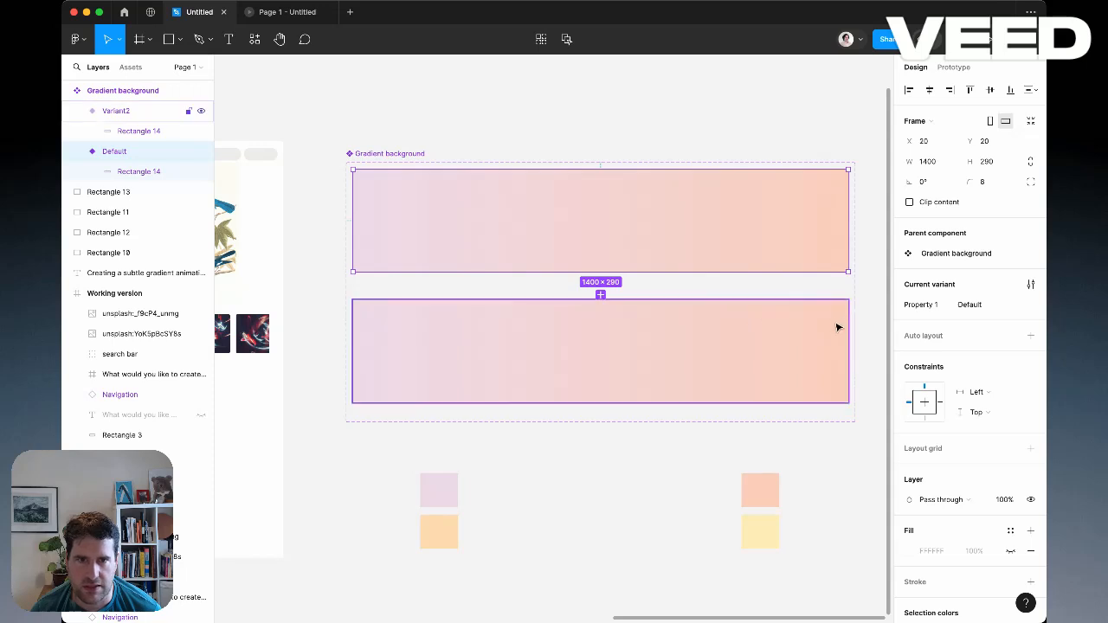
pyautogui.hotkey('shift', 'e')
pyautogui.click(675, 367)
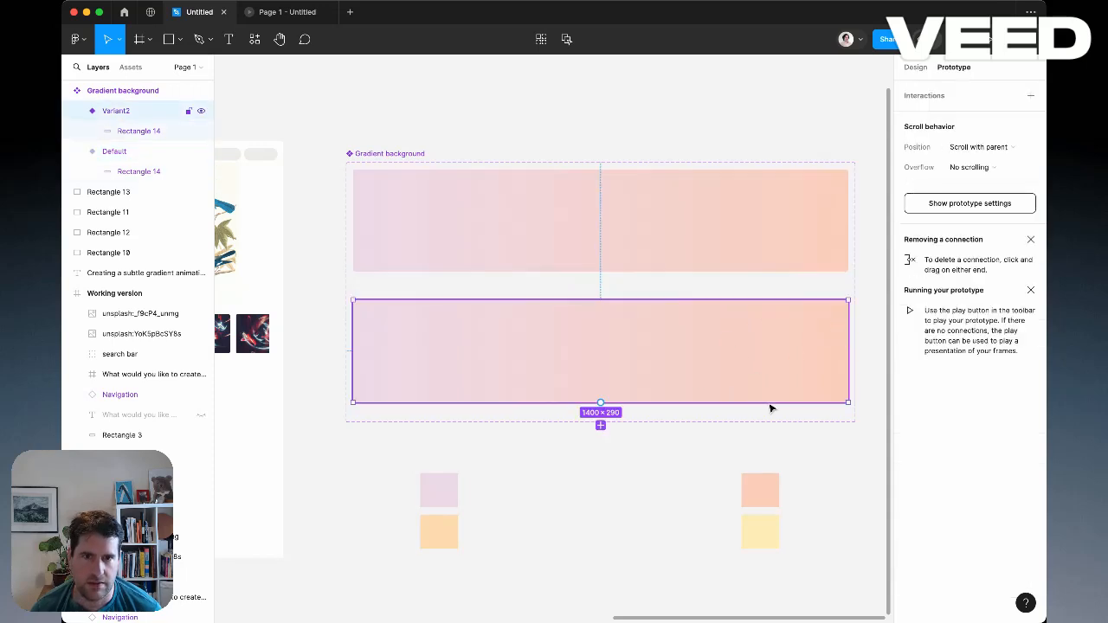
pyautogui.click(140, 171)
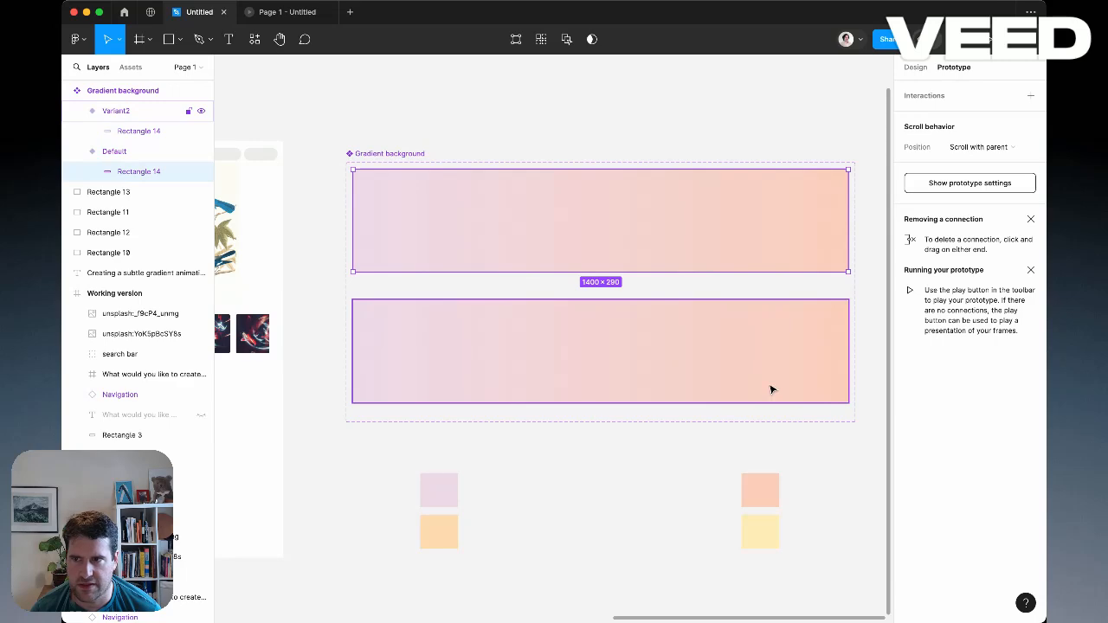
# Sample the orange swatch (FFDCB0) for the 0% gradient stop of the rectangle inside Variant2 and close the fill settings
pyautogui.click(99, 131)
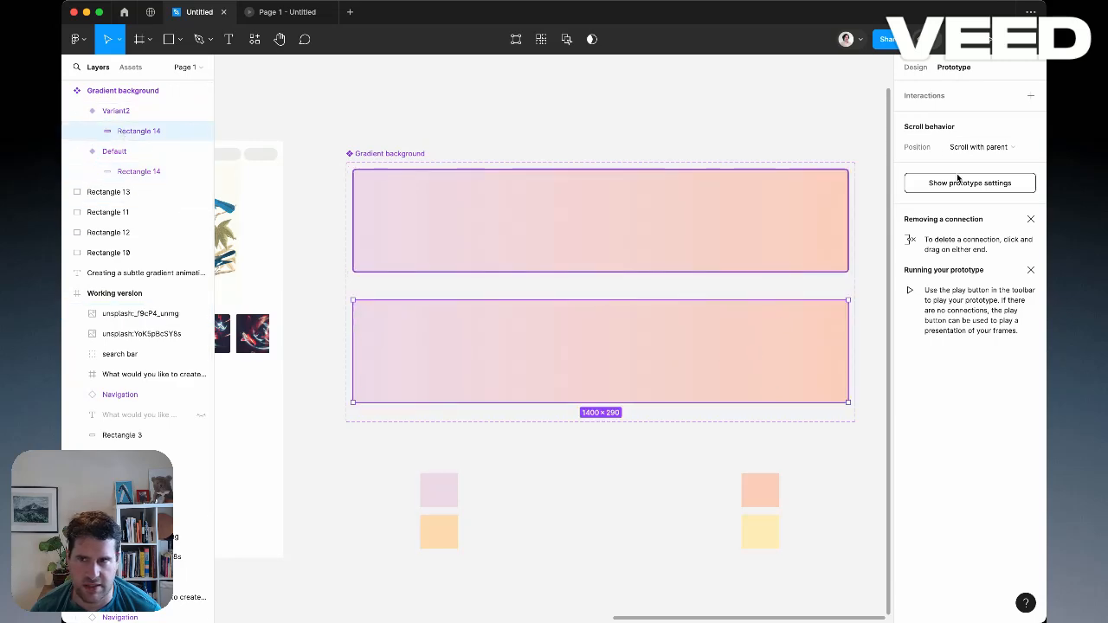
pyautogui.click(917, 68)
pyautogui.click(911, 396)
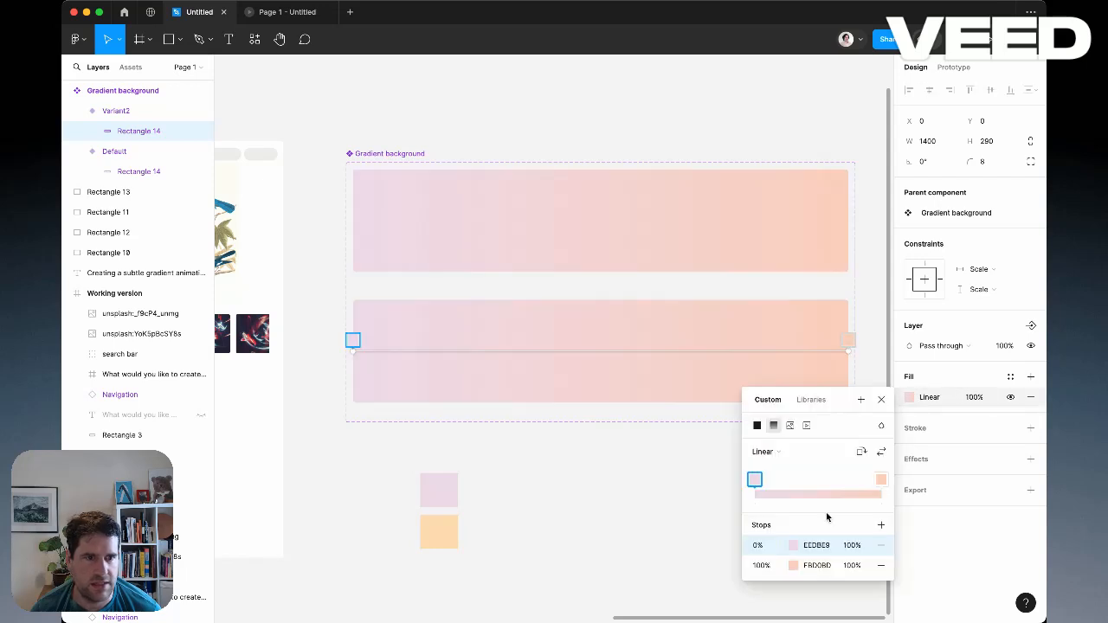
pyautogui.click(793, 545)
pyautogui.click(607, 471)
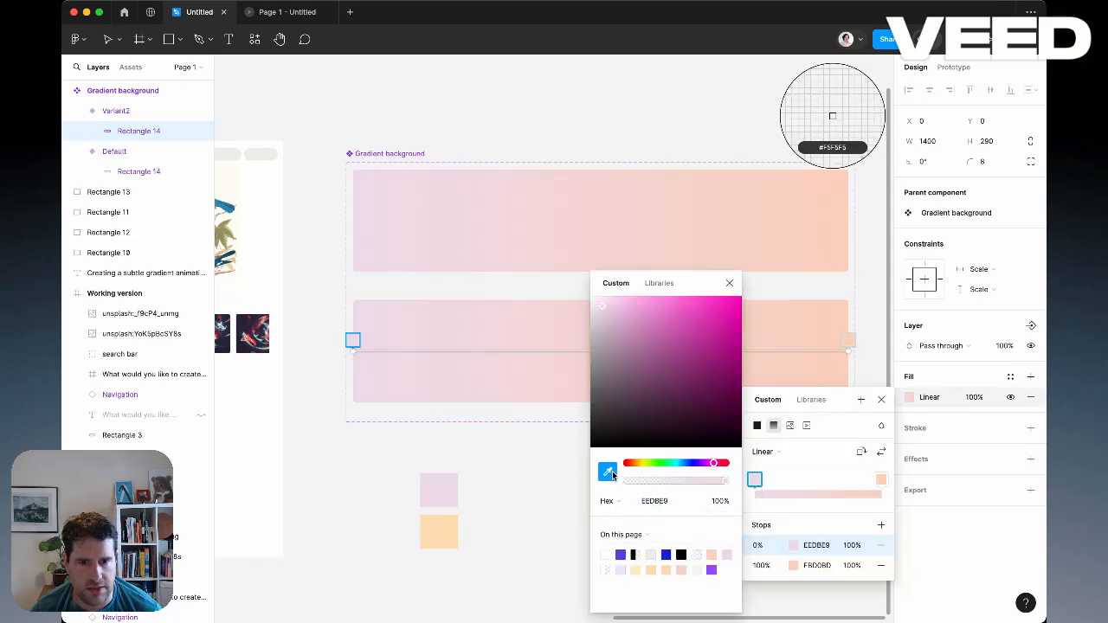
pyautogui.click(451, 524)
pyautogui.press('Escape')
# Sample the pale yellow swatch (FFECB8) for the 100% gradient stop of Variant2's rectangle, close the fill settings and deselect the rectangle
pyautogui.hscroll(3, 559, 519)
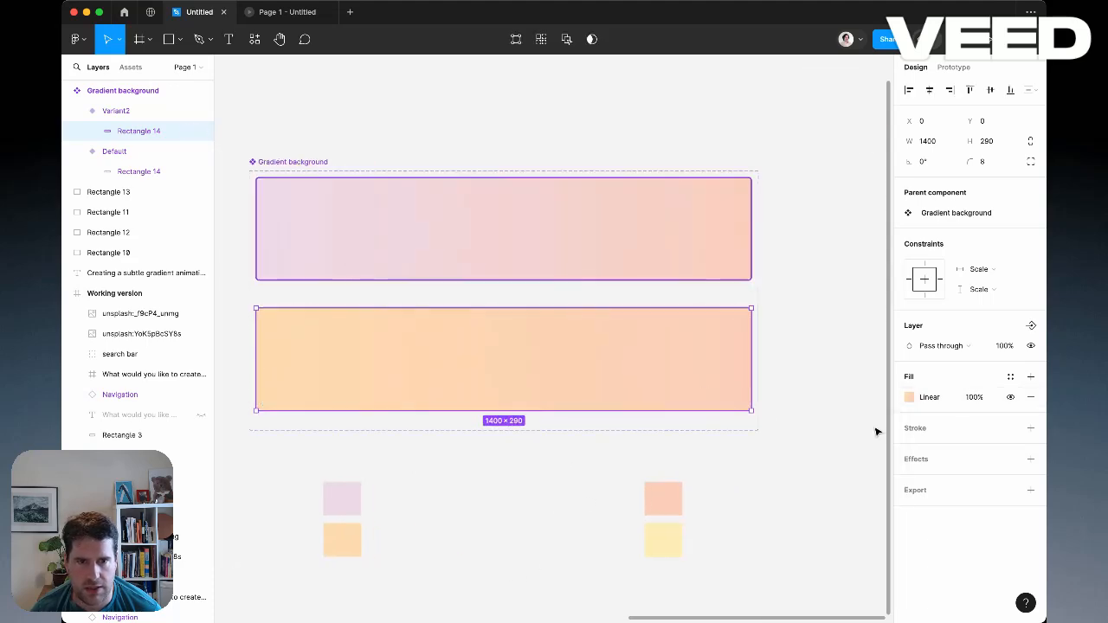
pyautogui.click(910, 397)
pyautogui.click(881, 481)
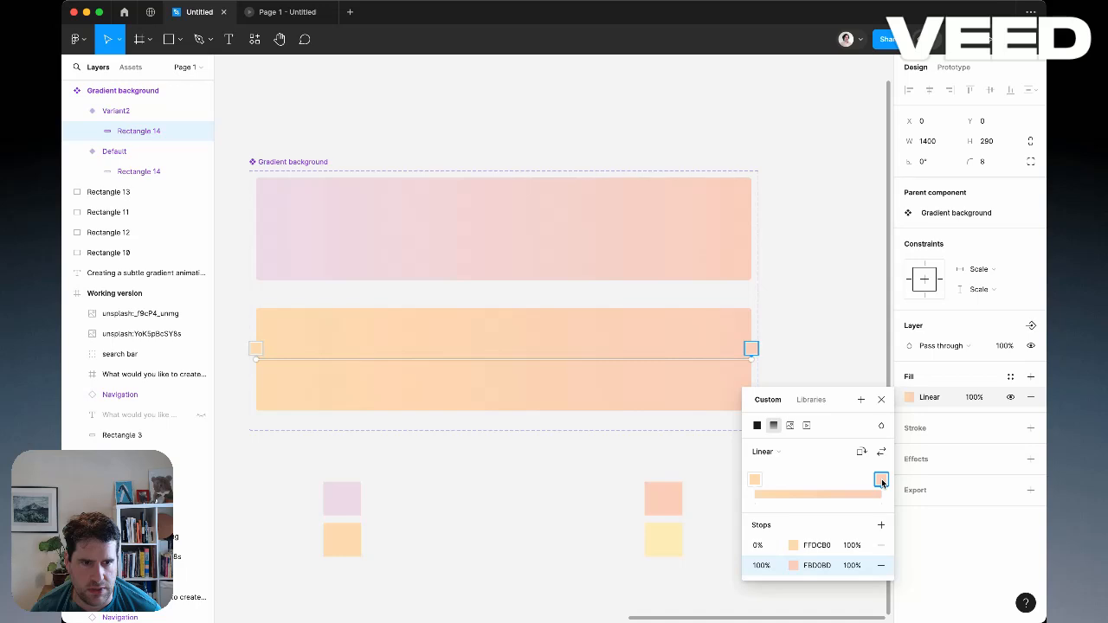
pyautogui.click(793, 565)
pyautogui.click(607, 470)
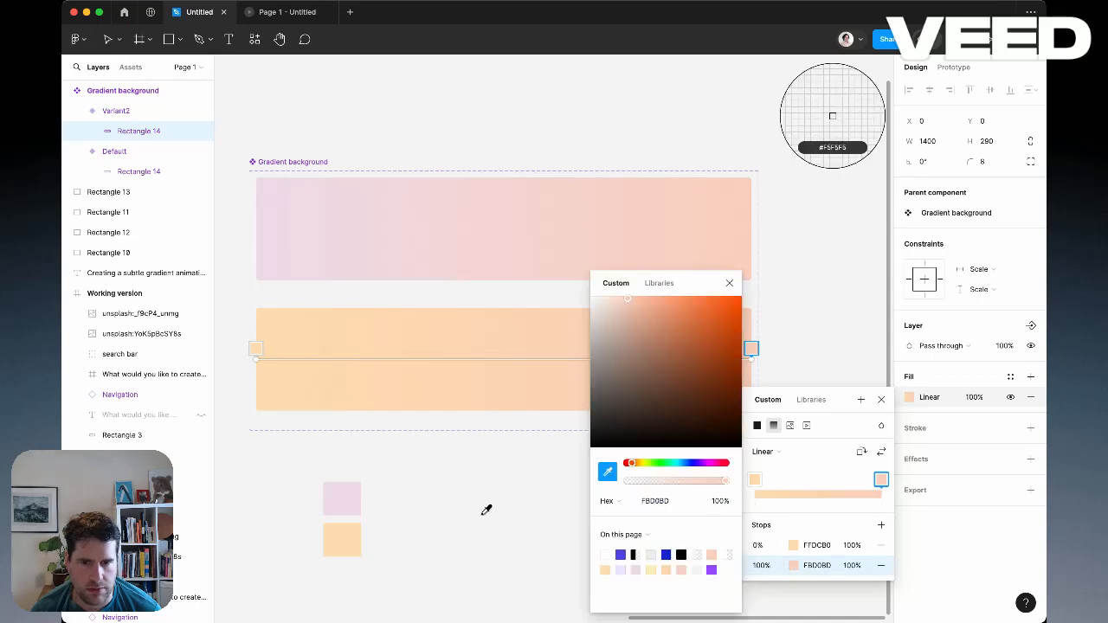
pyautogui.hscroll(5, 495, 522)
pyautogui.scroll(-2, 494, 521)
pyautogui.click(477, 470)
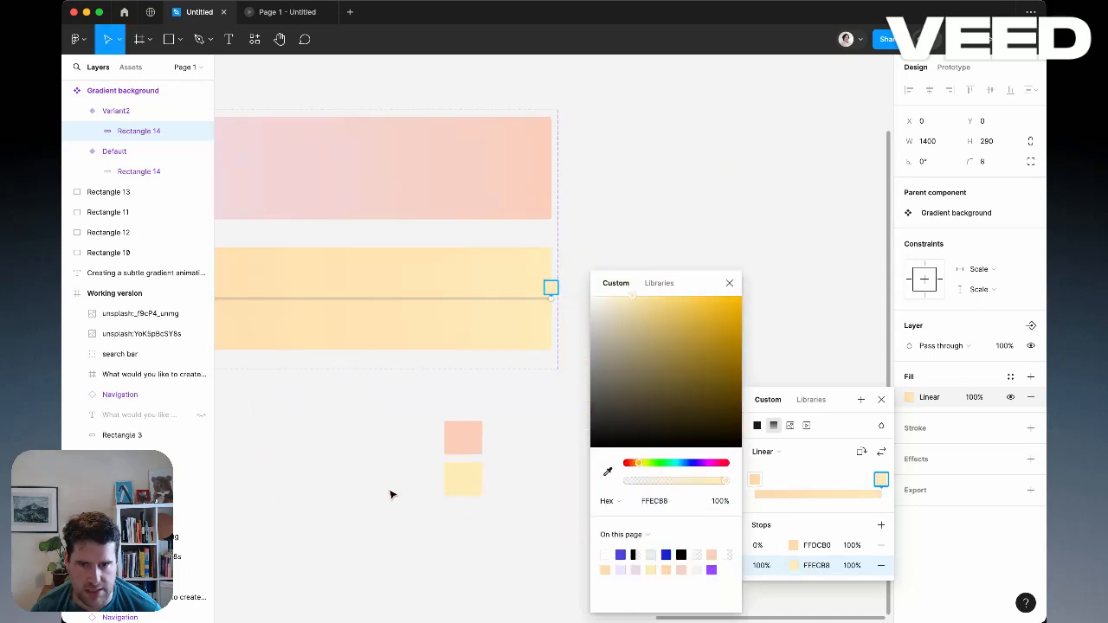
pyautogui.press('Escape')
pyautogui.moveTo(371, 472); pyautogui.dragTo(604, 551)
pyautogui.click(606, 551)
pyautogui.moveTo(522, 495); pyautogui.dragTo(549, 551)
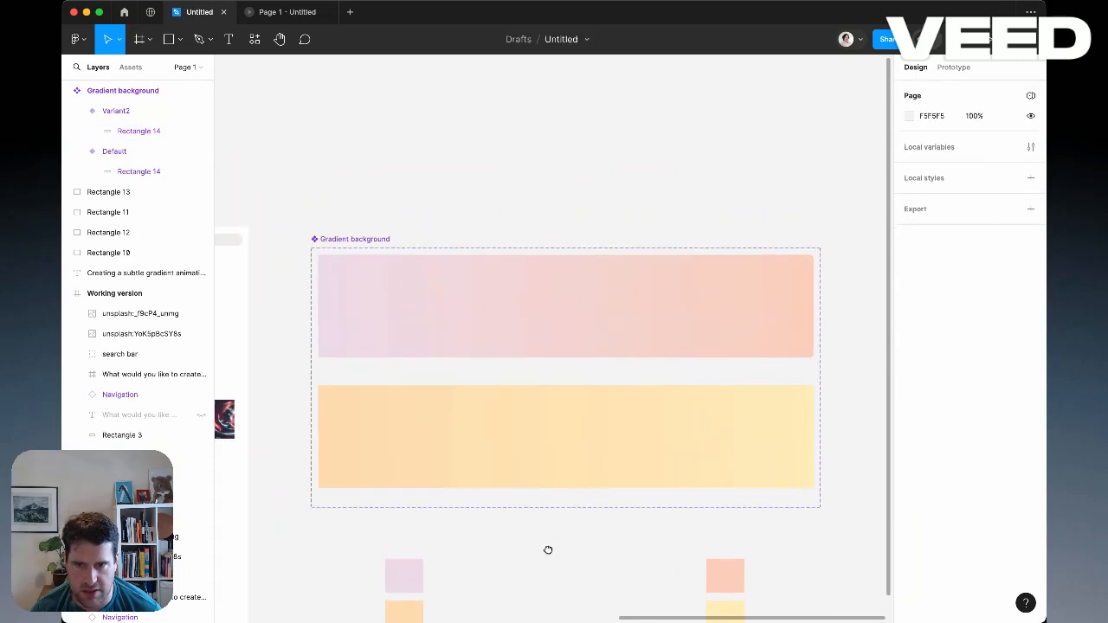
# Connect the Default variant to Variant2 with a Change to interaction triggered After delay
pyautogui.click(566, 353)
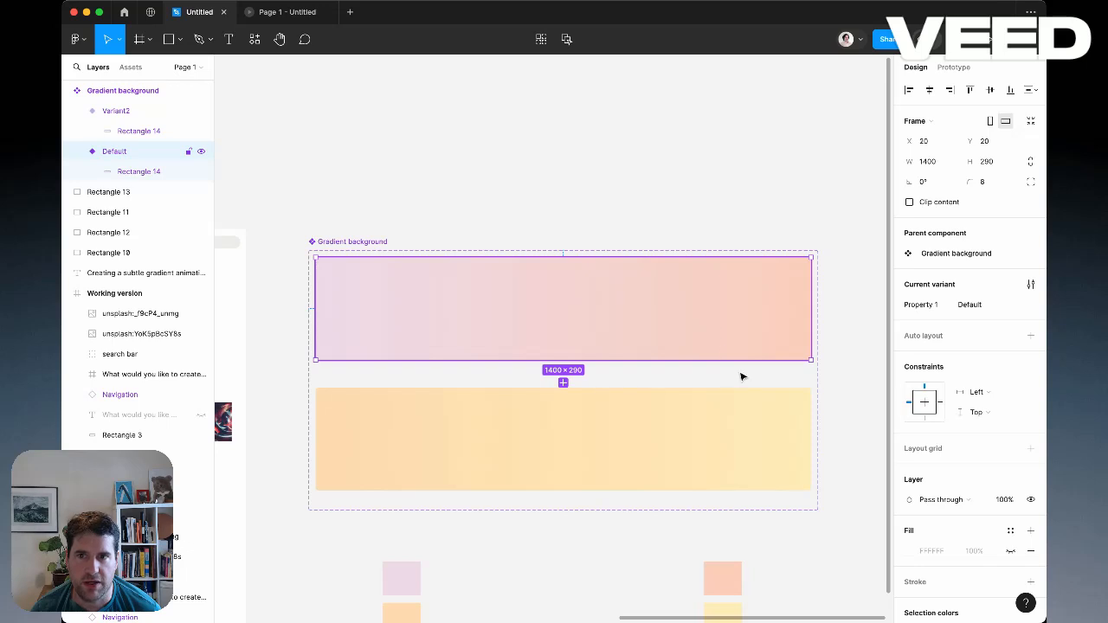
pyautogui.hotkey('shift', 'e')
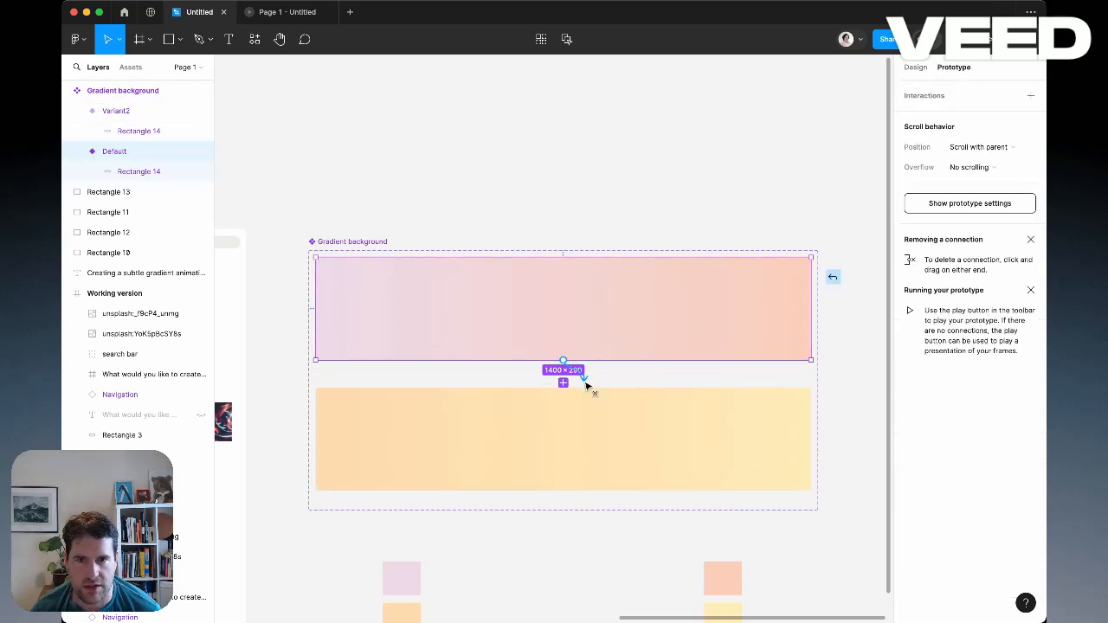
pyautogui.moveTo(582, 396); pyautogui.dragTo(563, 442)
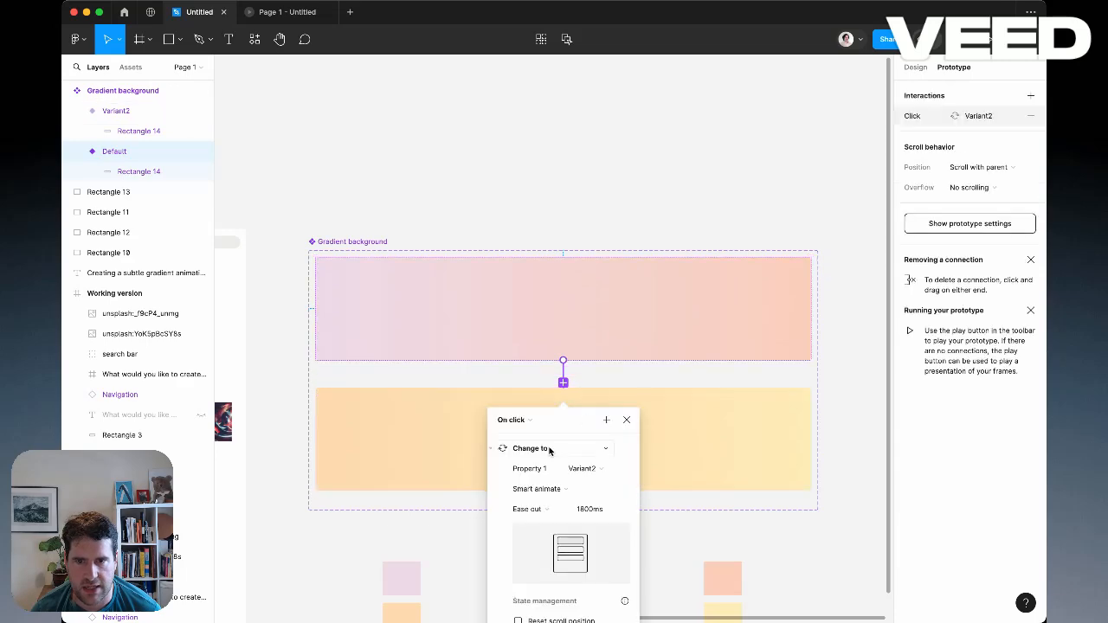
pyautogui.click(529, 413)
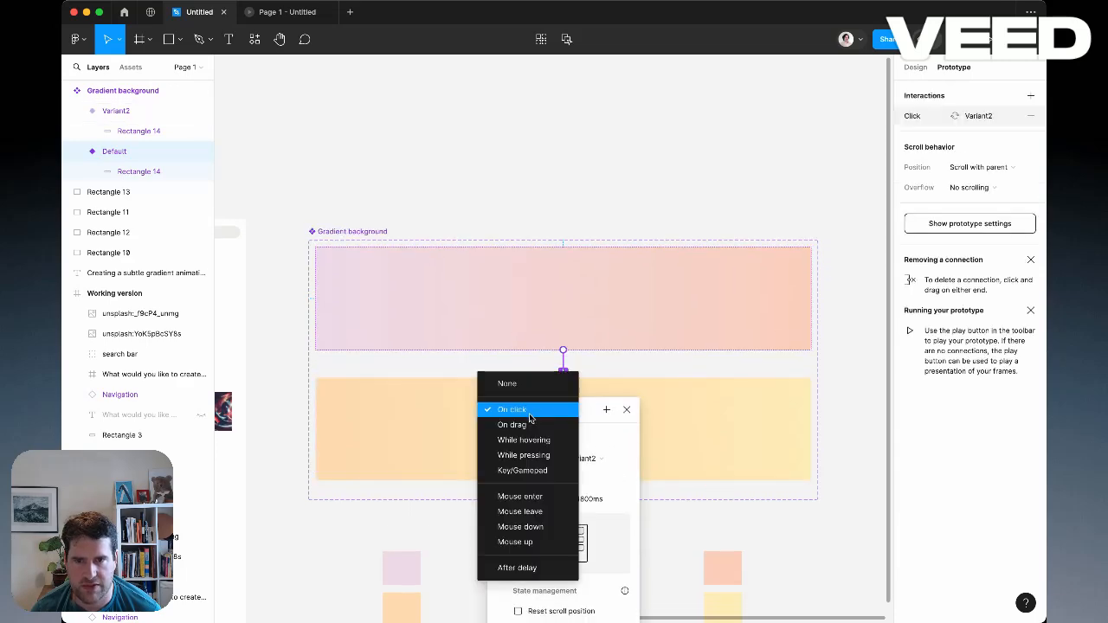
pyautogui.click(516, 567)
# Set the Default variant's interaction delay to 400 ms and its Smart animate duration to 2000 ms
pyautogui.click(506, 431)
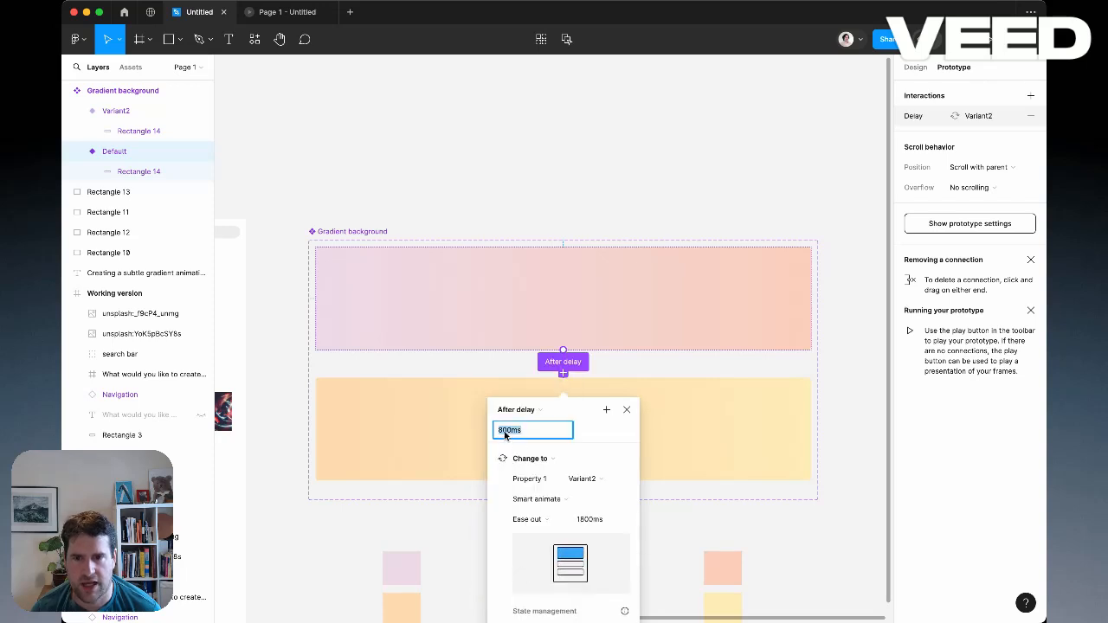
pyautogui.click(503, 432)
pyautogui.press('BackSpace')
pyautogui.write('4')
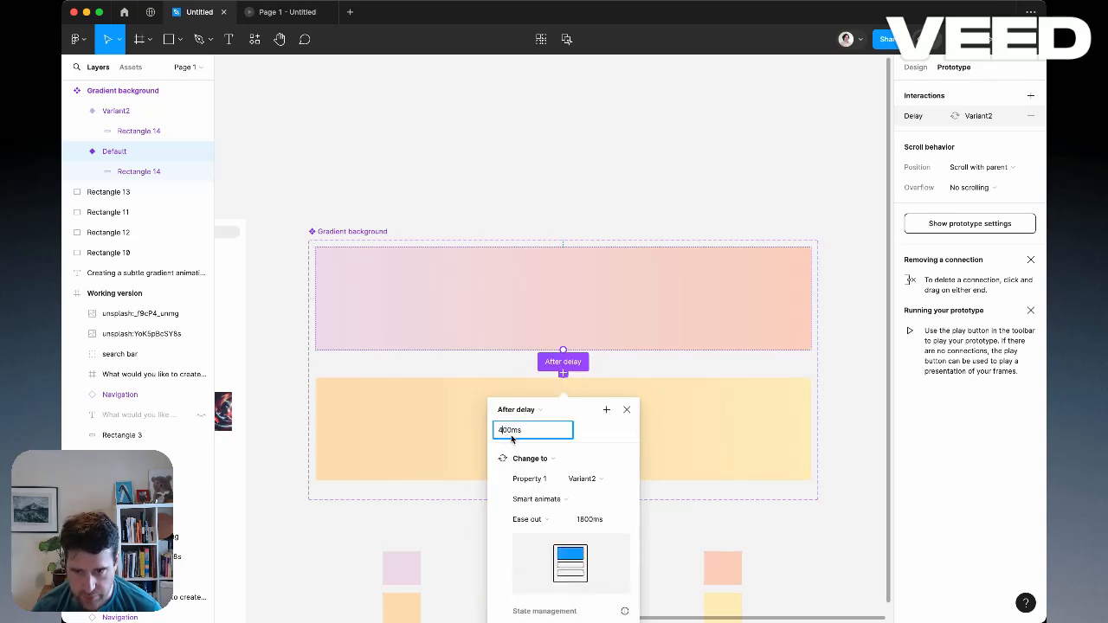
pyautogui.click(586, 520)
pyautogui.click(583, 522)
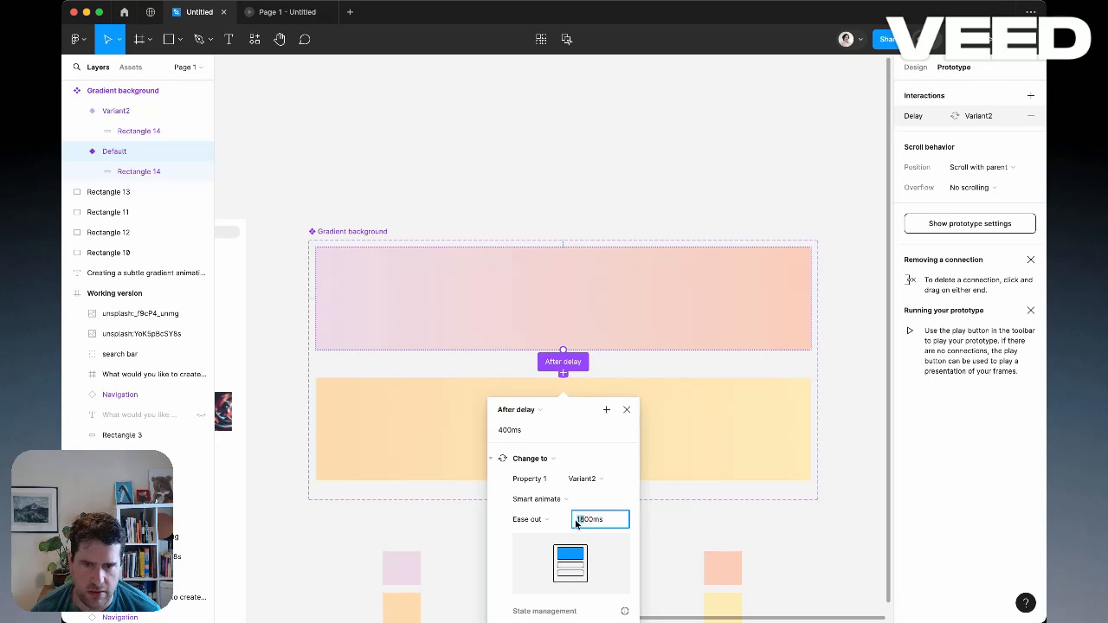
pyautogui.write('20')
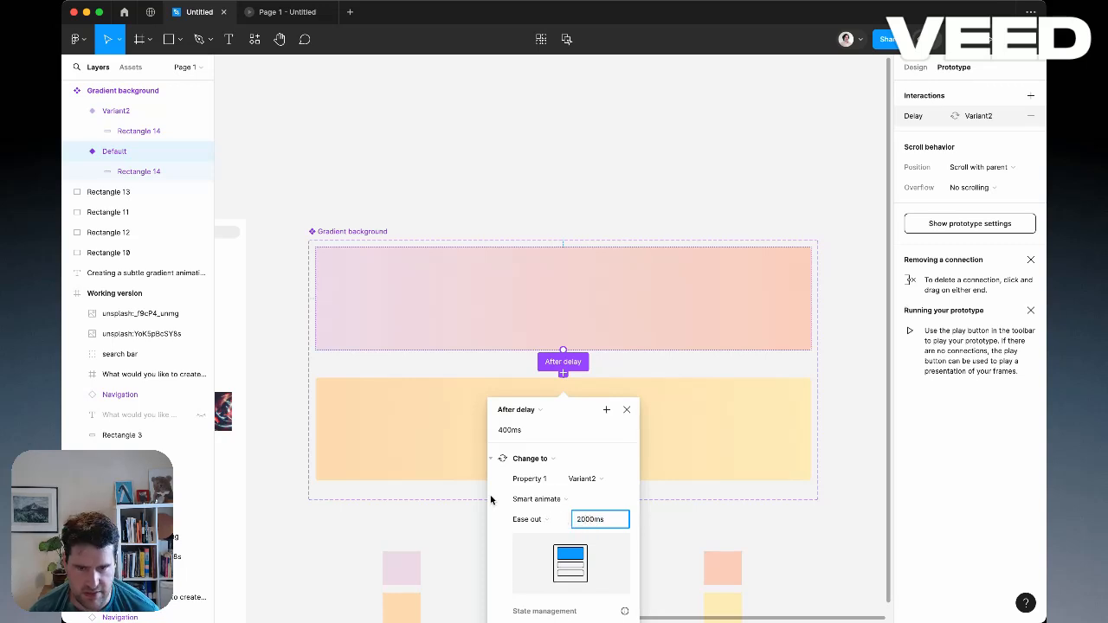
# Connect Variant2 back to the Default variant with an After delay trigger and open its delay value for editing
pyautogui.click(702, 459)
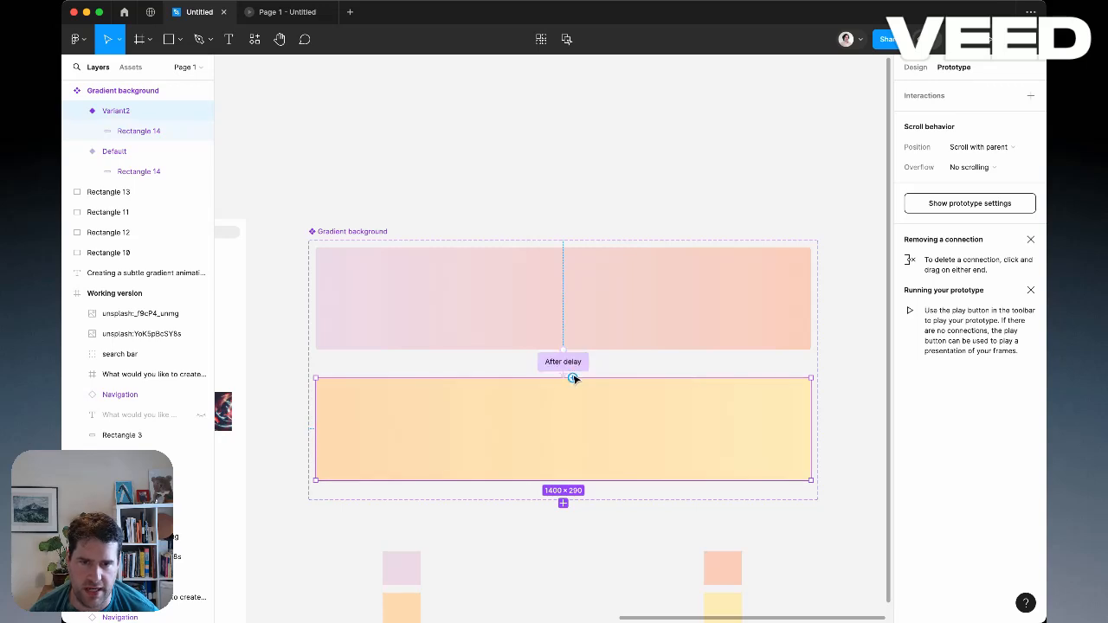
pyautogui.moveTo(573, 378); pyautogui.dragTo(628, 352)
pyautogui.click(529, 385)
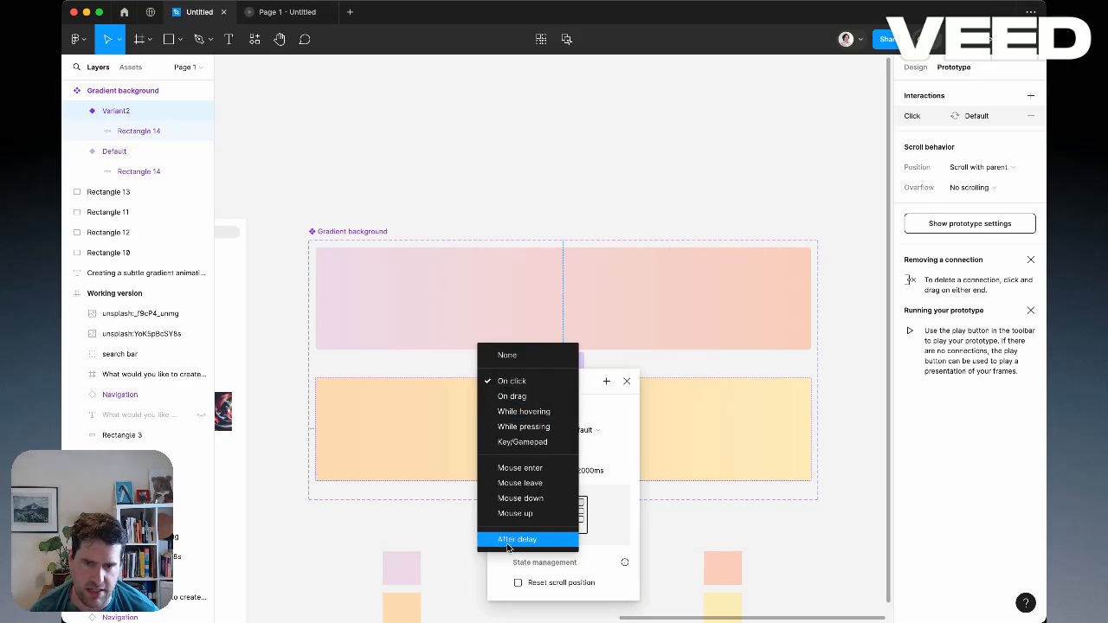
pyautogui.click(508, 539)
pyautogui.click(499, 401)
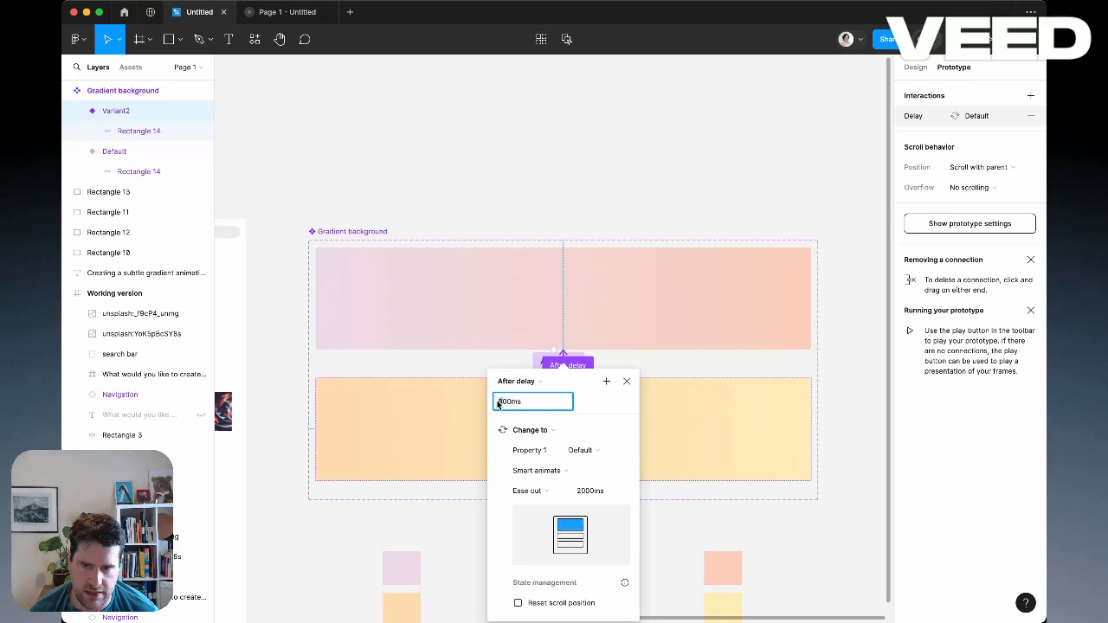
pyautogui.click(728, 367)
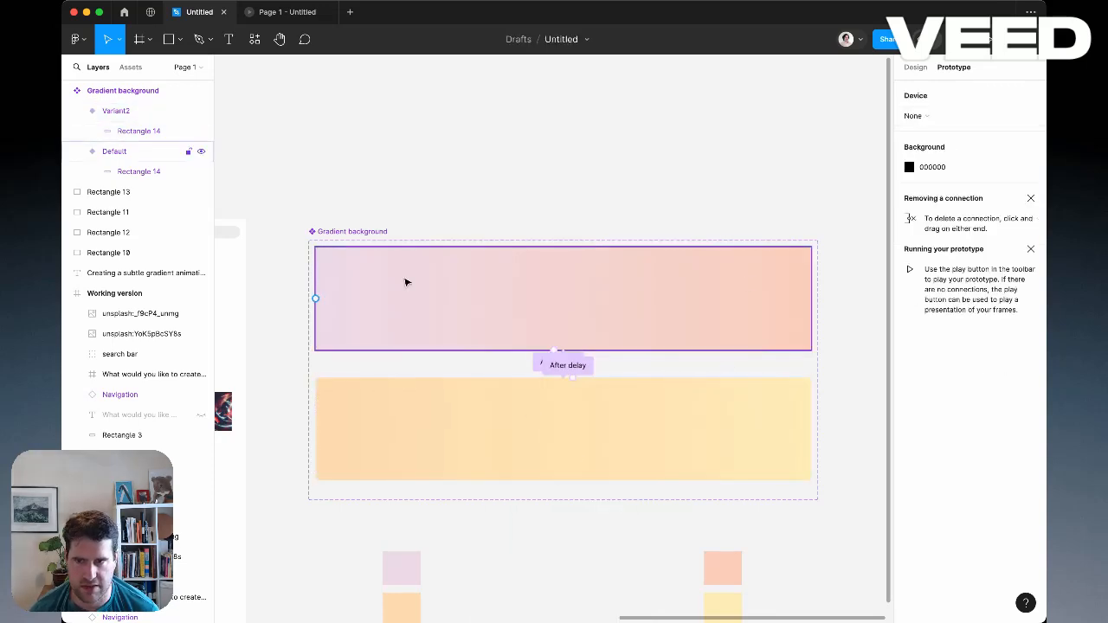
# Copy the Default gradient variant and paste it as an instance into the Working version frame
pyautogui.click(433, 270)
pyautogui.moveTo(412, 481); pyautogui.dragTo(915, 497)
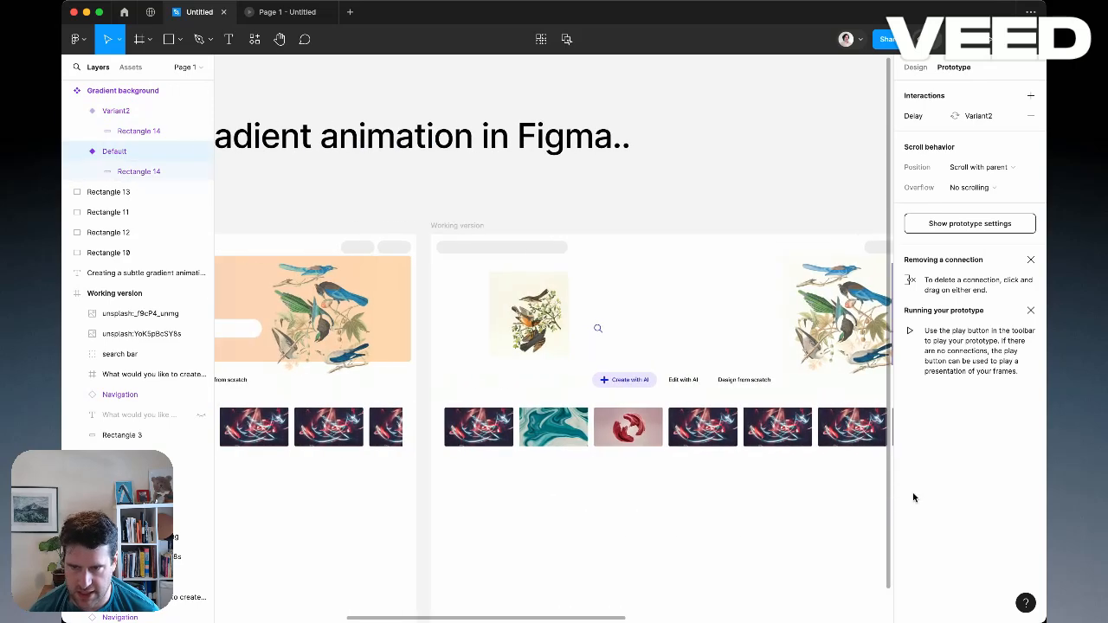
pyautogui.click(448, 225)
pyautogui.moveTo(527, 214); pyautogui.dragTo(393, 146)
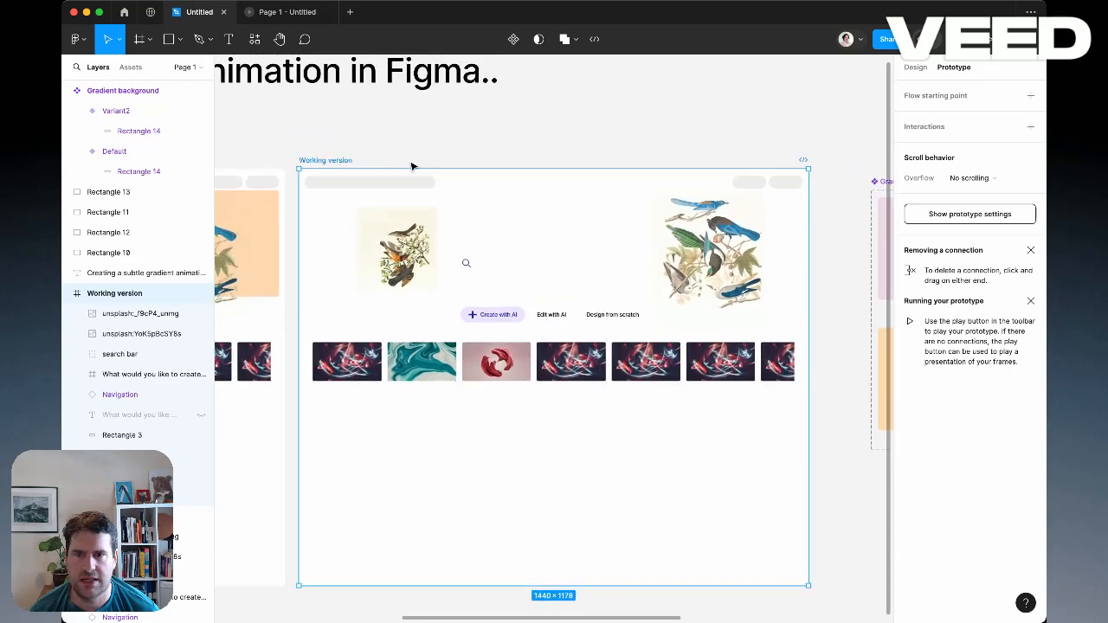
pyautogui.press('super+v')
# Centre the gradient instance in the Working version's banner area below the header and send it behind the illustrations and search bar
pyautogui.moveTo(450, 236); pyautogui.dragTo(450, 255)
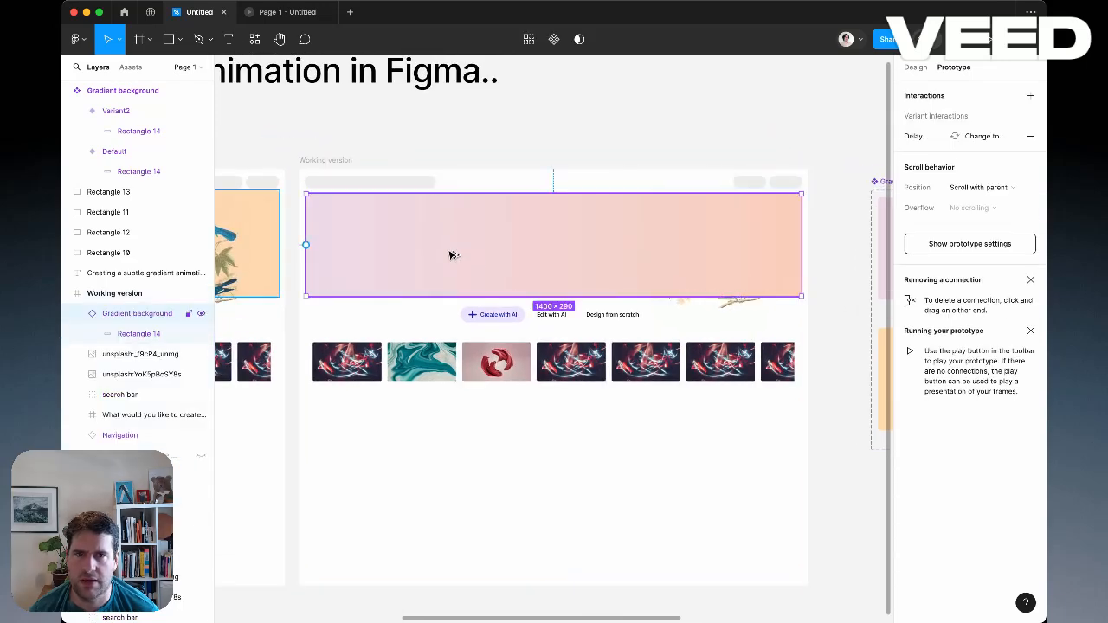
pyautogui.press('super+alt+bracketleft')
pyautogui.click(481, 104)
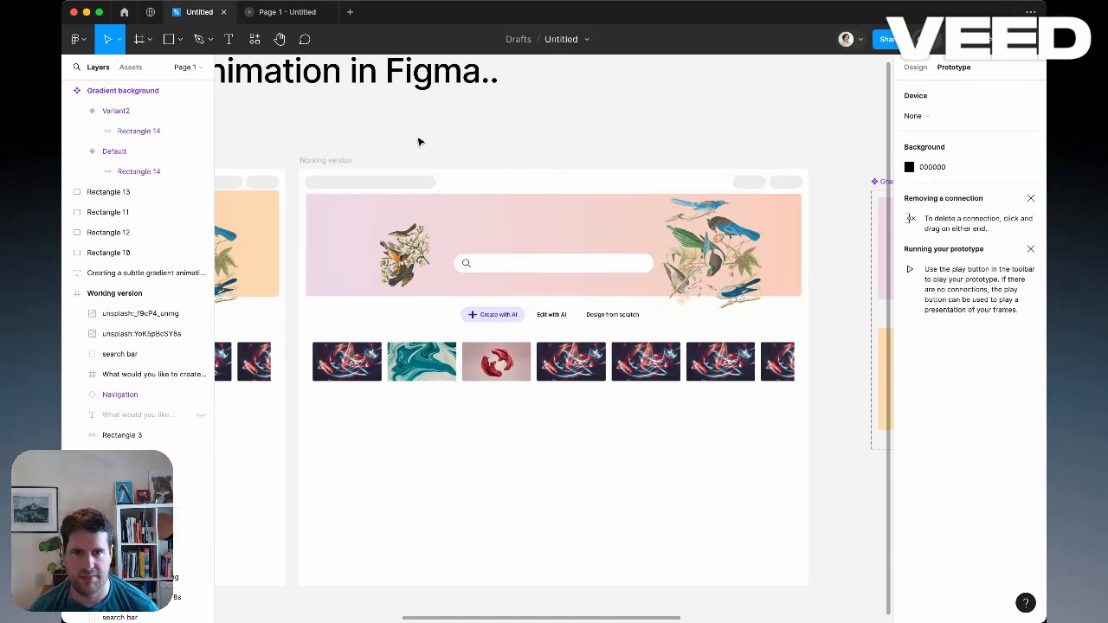
# Present the Working version frame as a prototype to preview the gradient animation
pyautogui.click(346, 159)
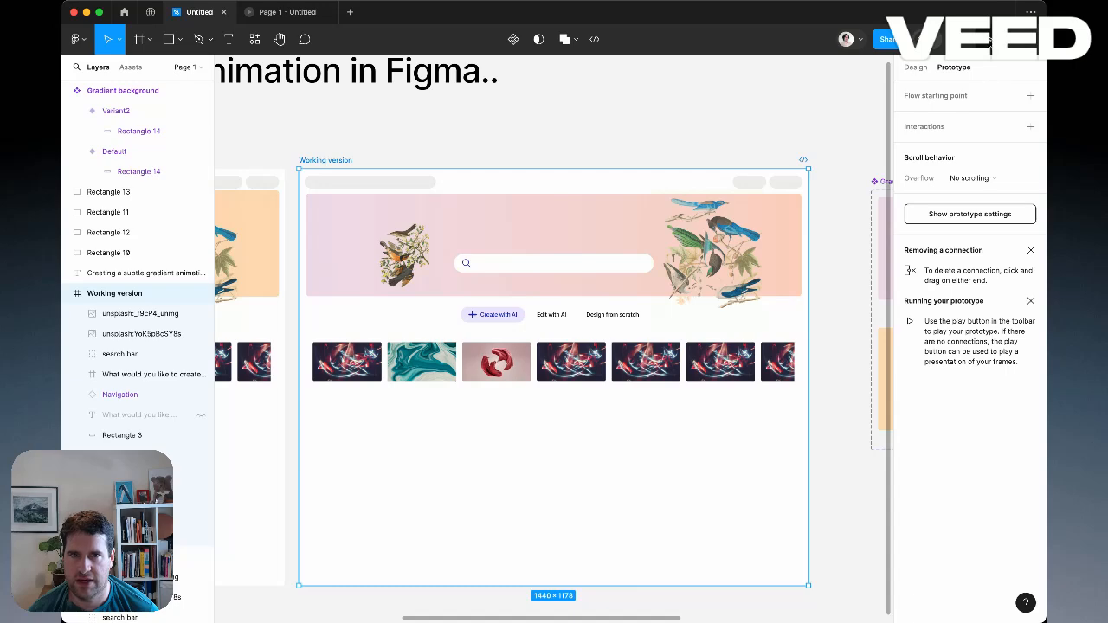
pyautogui.click(989, 39)
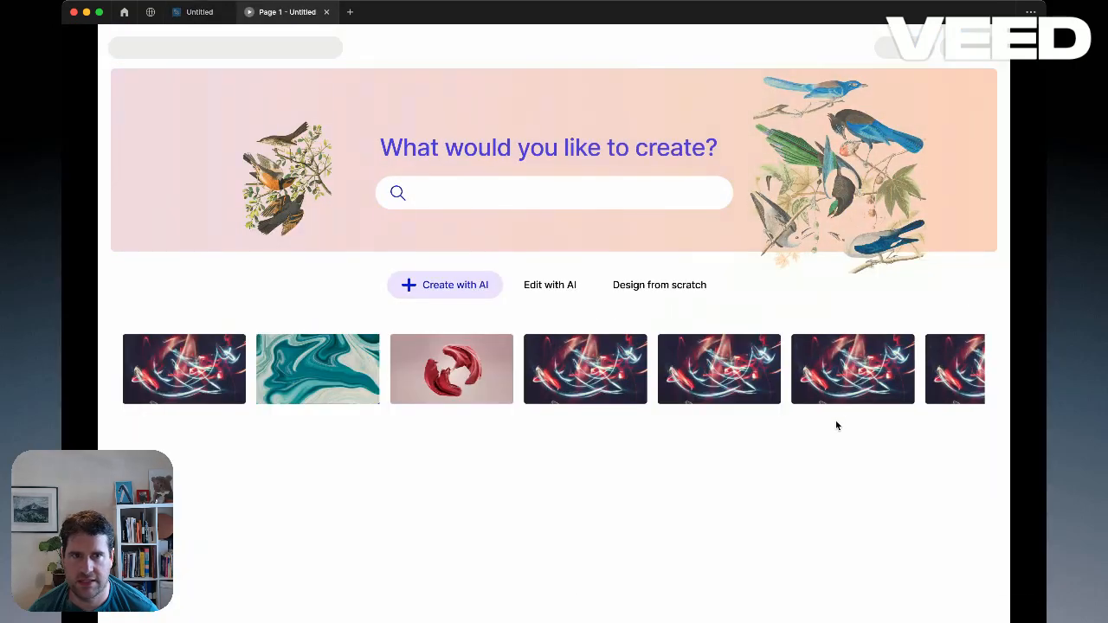